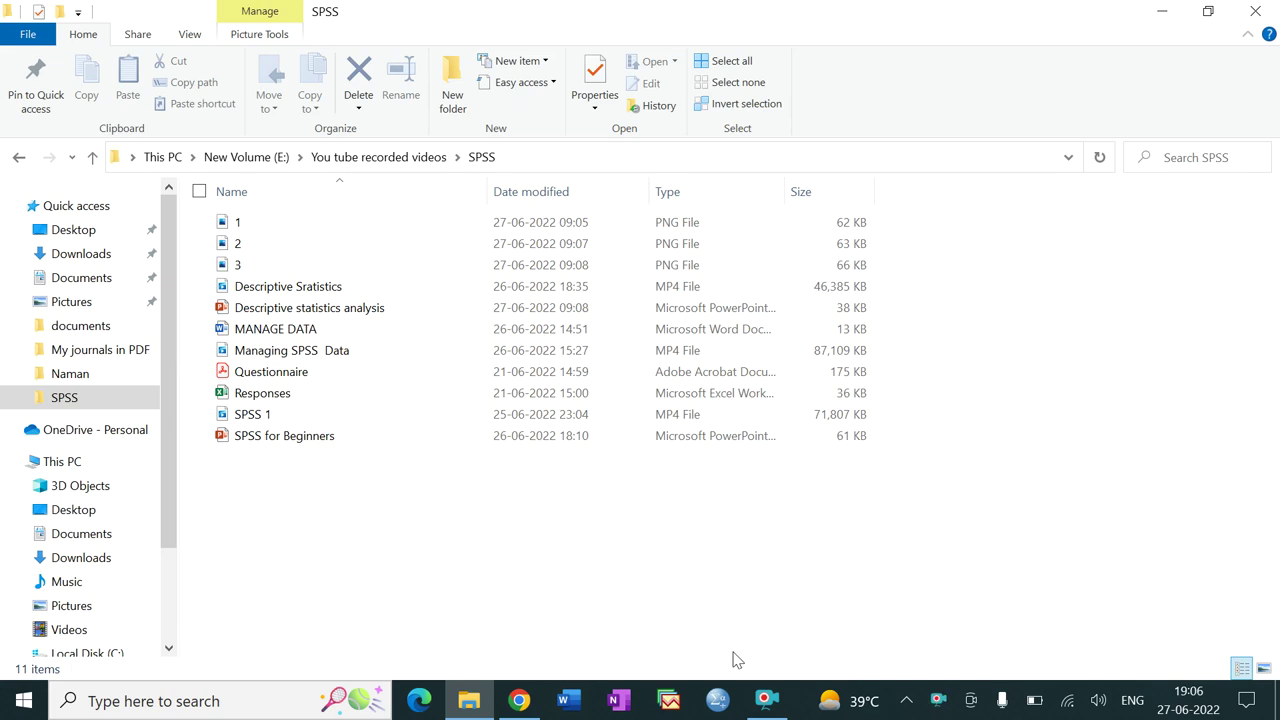
Switch to SPSS Statistics and open the existing data source Perception of Investors on MF due to COVID.sav.
click(669, 700)
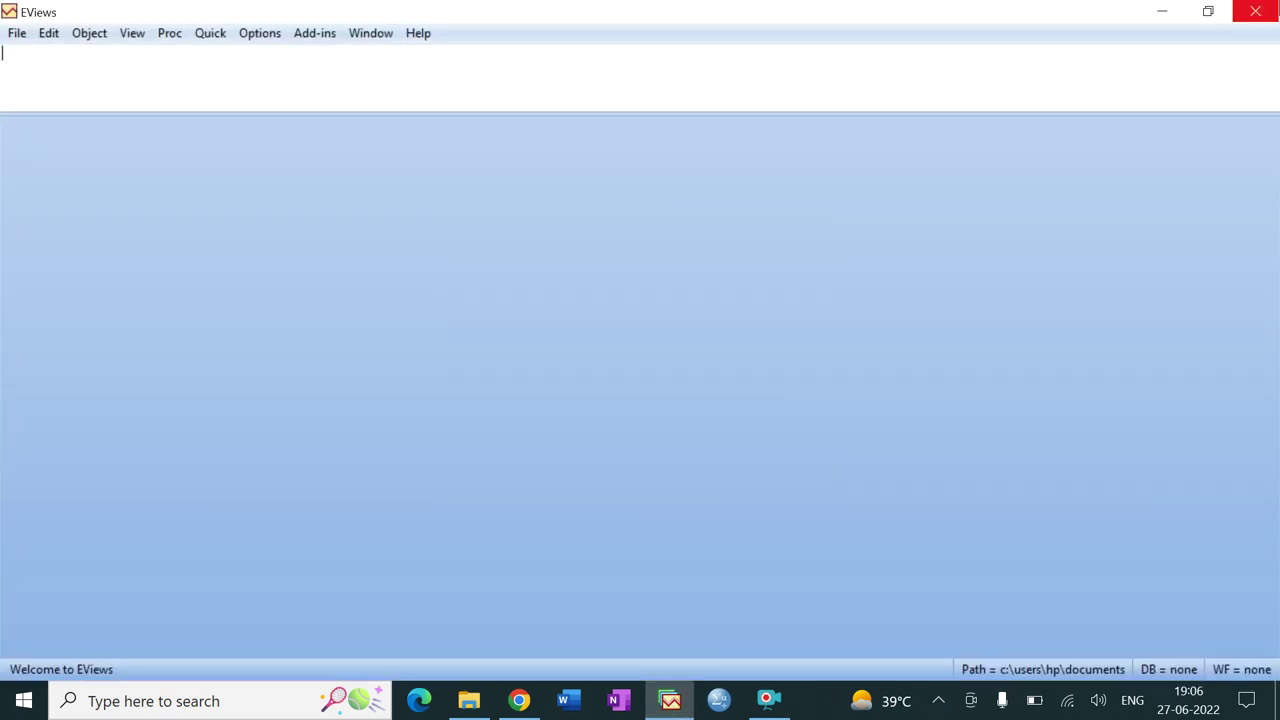
click(1256, 8)
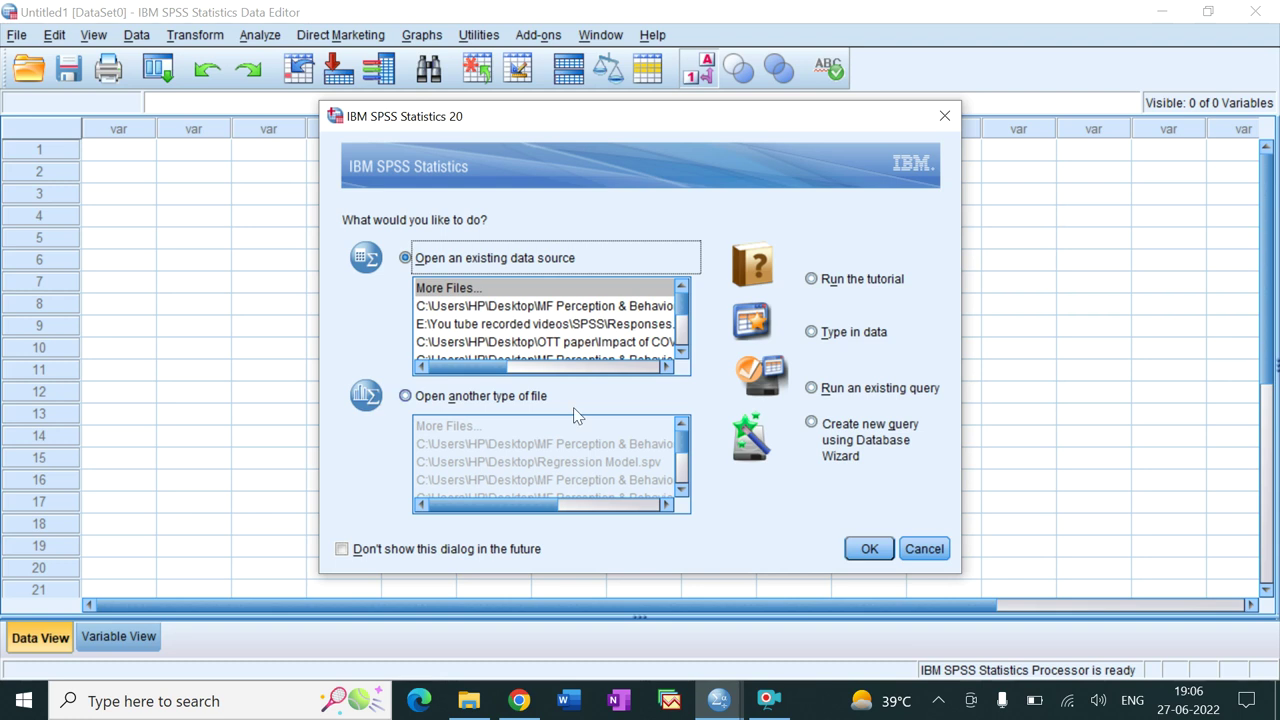
click(549, 307)
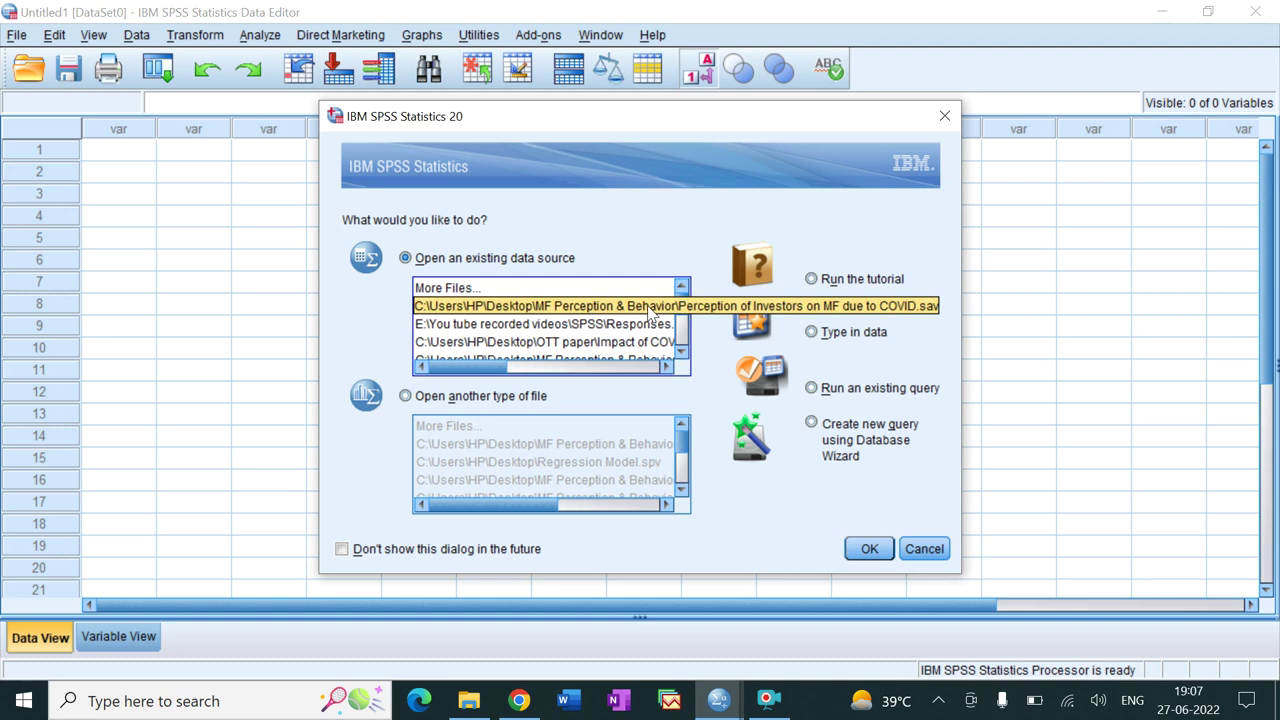
click(869, 551)
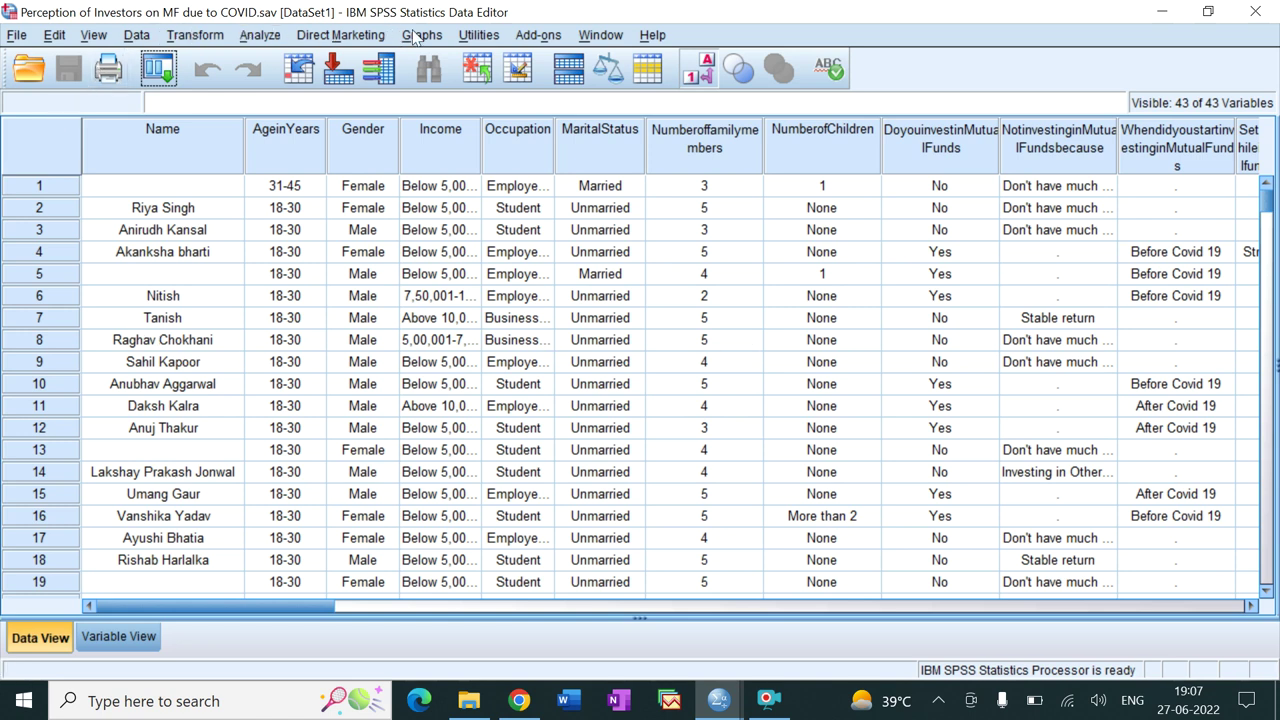
Start a Simple Histogram in the Chart Builder by placing it on the chart preview canvas.
click(415, 37)
click(441, 62)
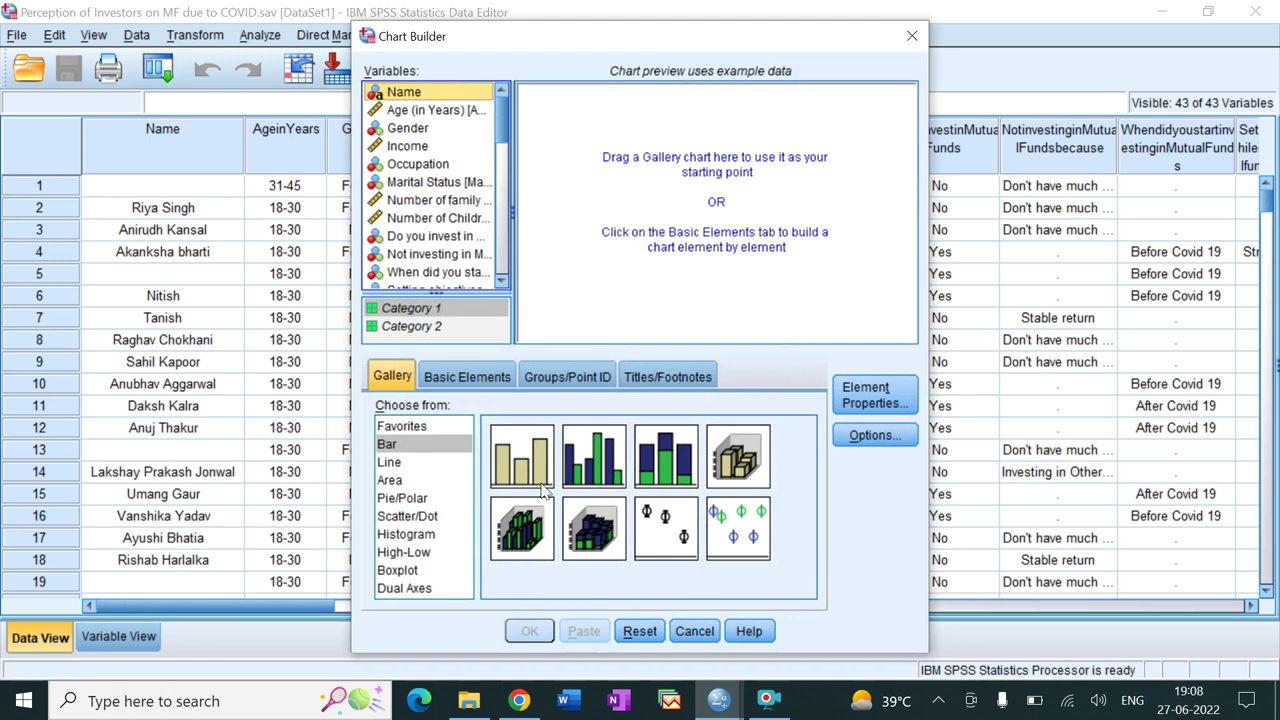
click(410, 537)
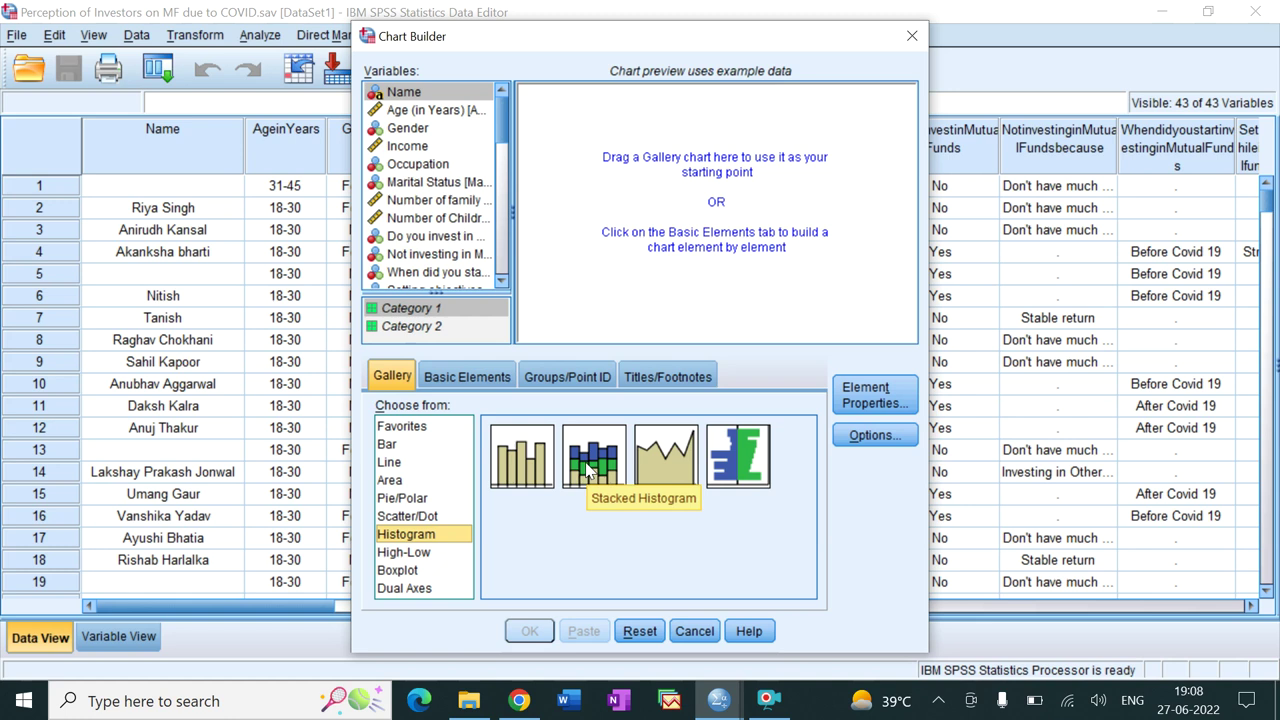
drag(522, 484, 519, 467)
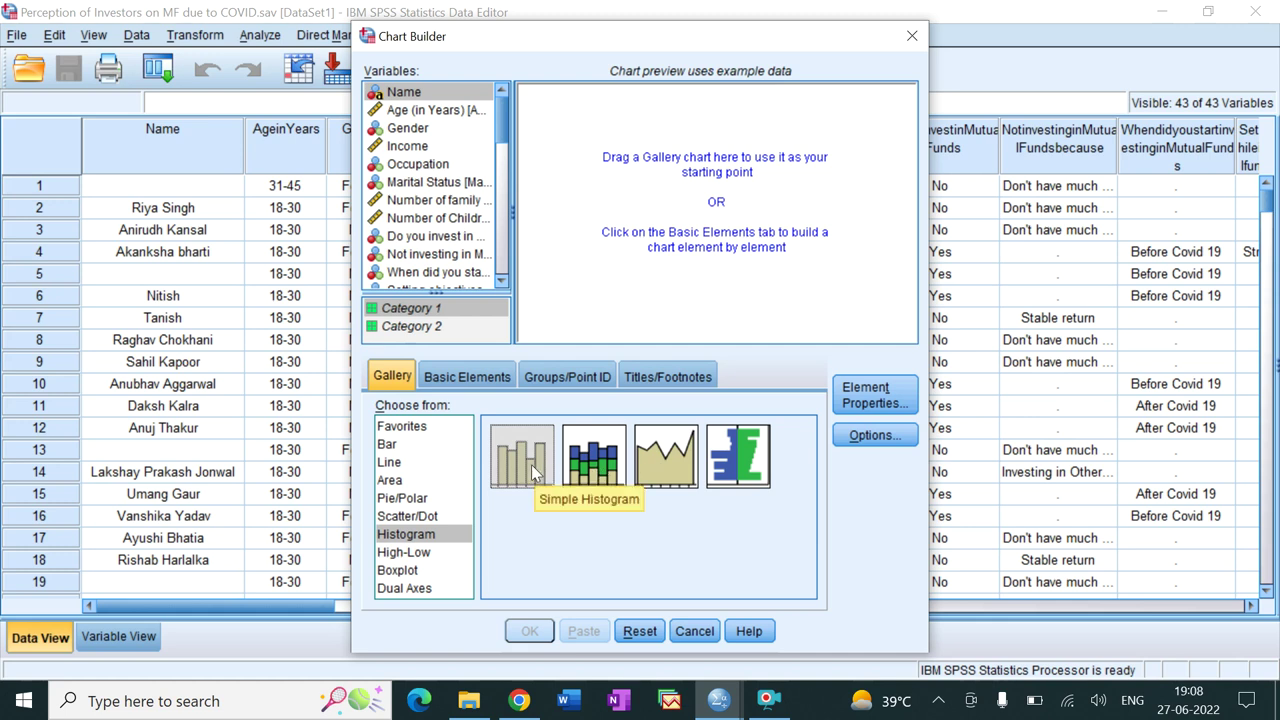
drag(531, 465, 701, 158)
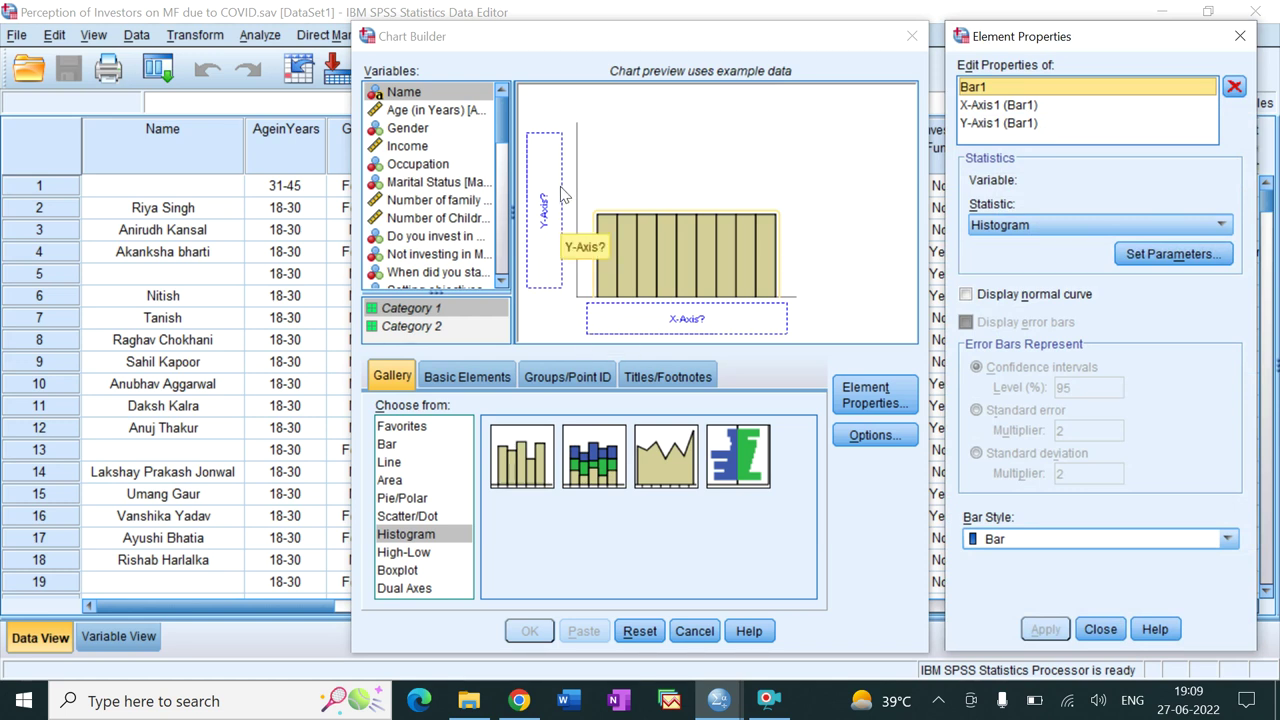
Assign the MeanBehvr variable to the histogram's X-axis.
drag(508, 118, 510, 250)
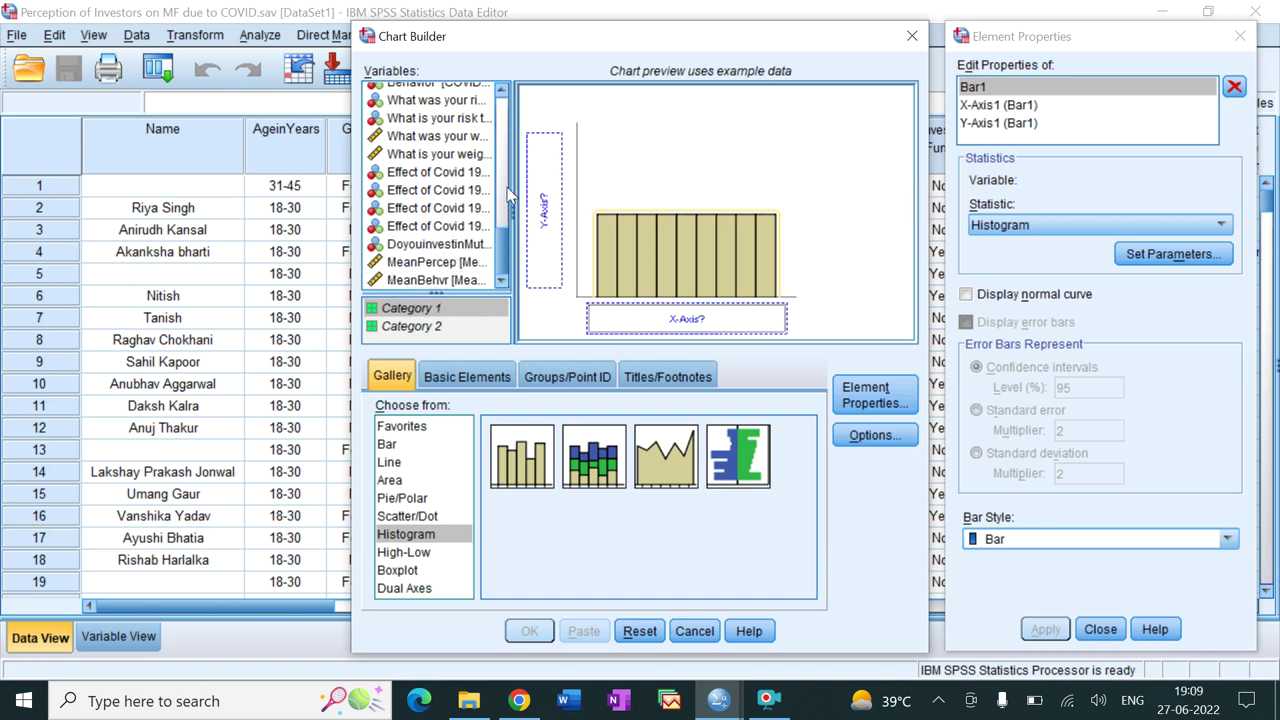
mouse_move(507, 248)
mouse_down()
mouse_move(508, 130)
mouse_move(513, 255)
mouse_up()
click(463, 282)
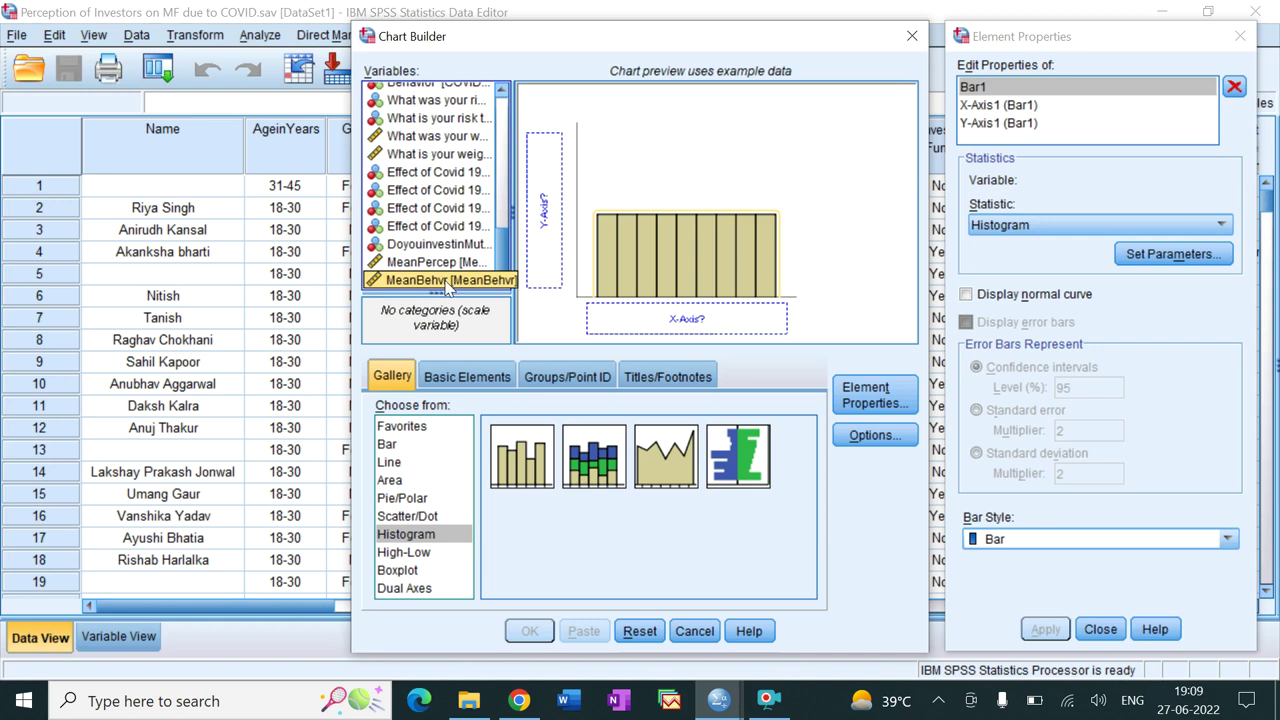
drag(428, 285, 651, 292)
drag(675, 331, 676, 327)
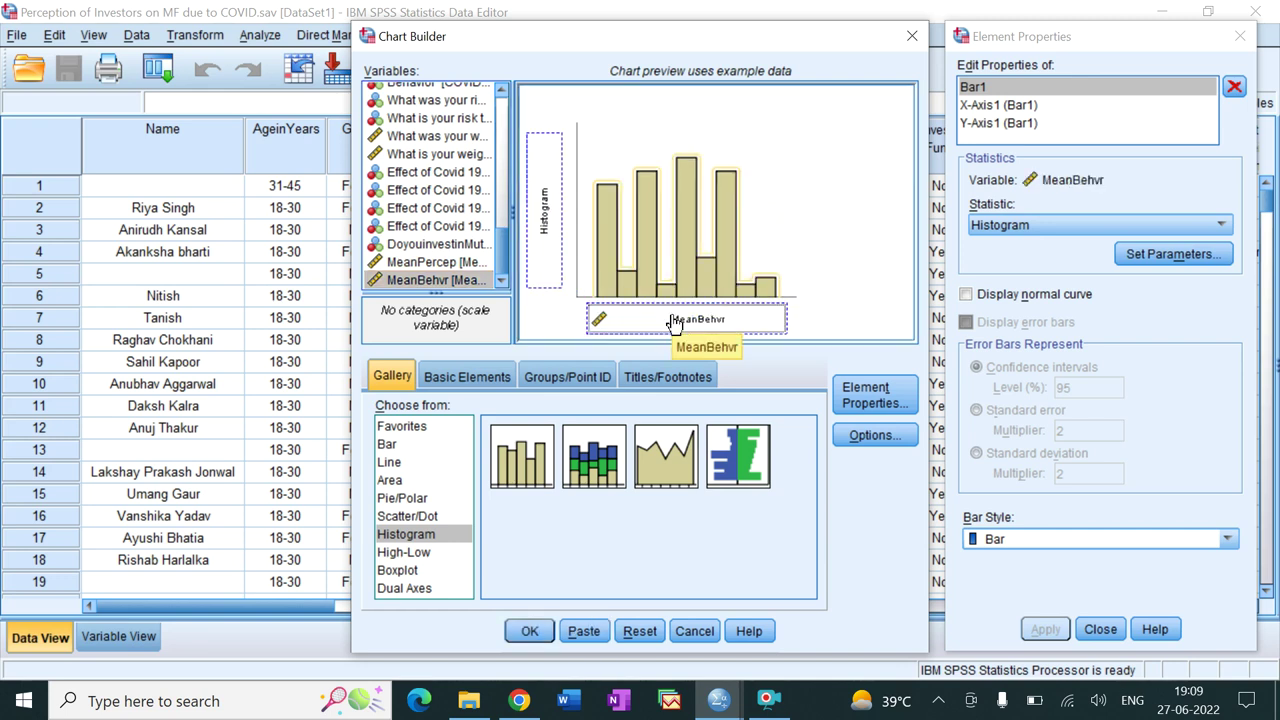
Set the bar statistic to Histogram Percent, apply it and generate the MeanBehvr histogram.
click(1057, 229)
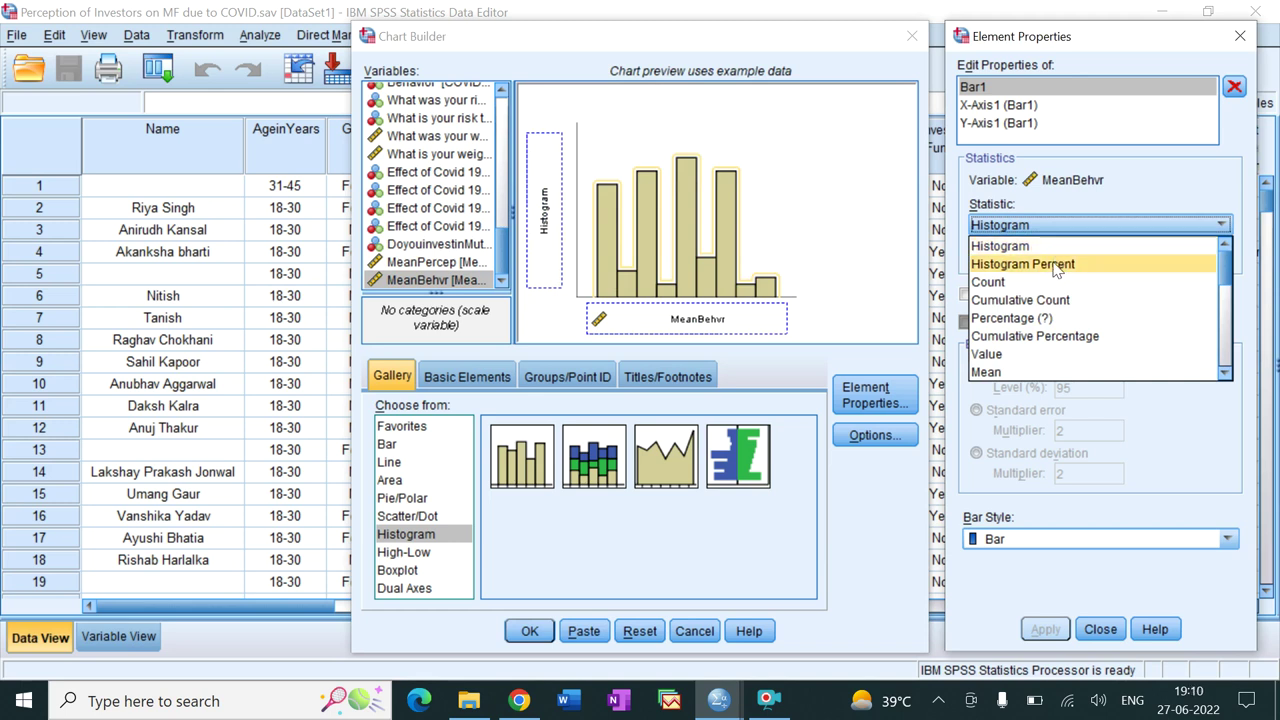
click(1054, 266)
click(1045, 629)
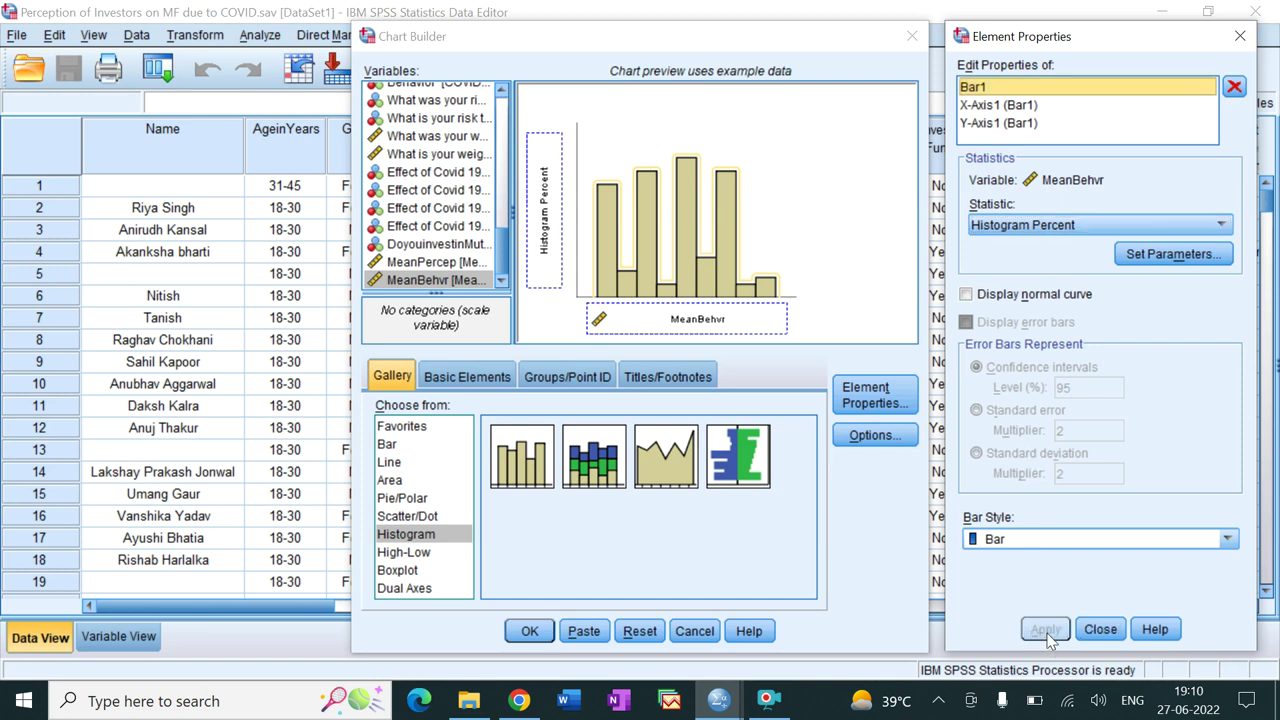
click(527, 632)
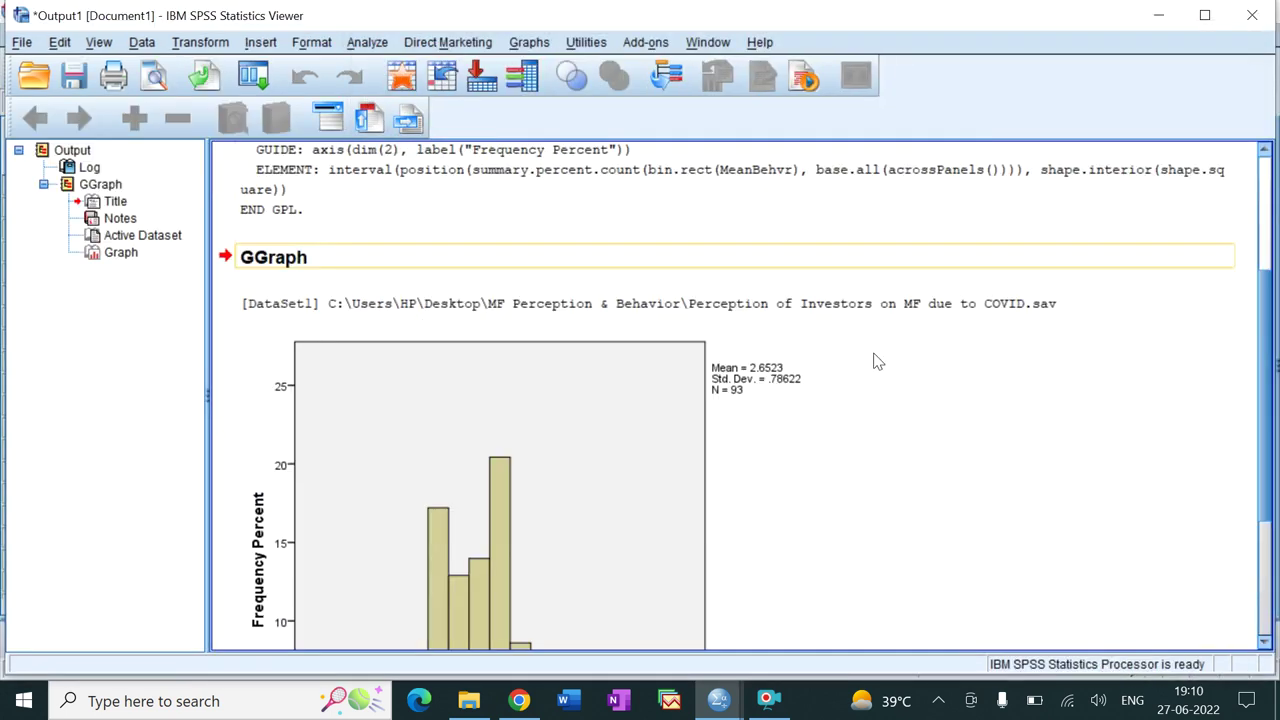
Add a normal distribution curve to the MeanBehvr histogram in the Chart Editor and close the editor.
scroll(873, 362, down, 2)
scroll(873, 362, down, 3)
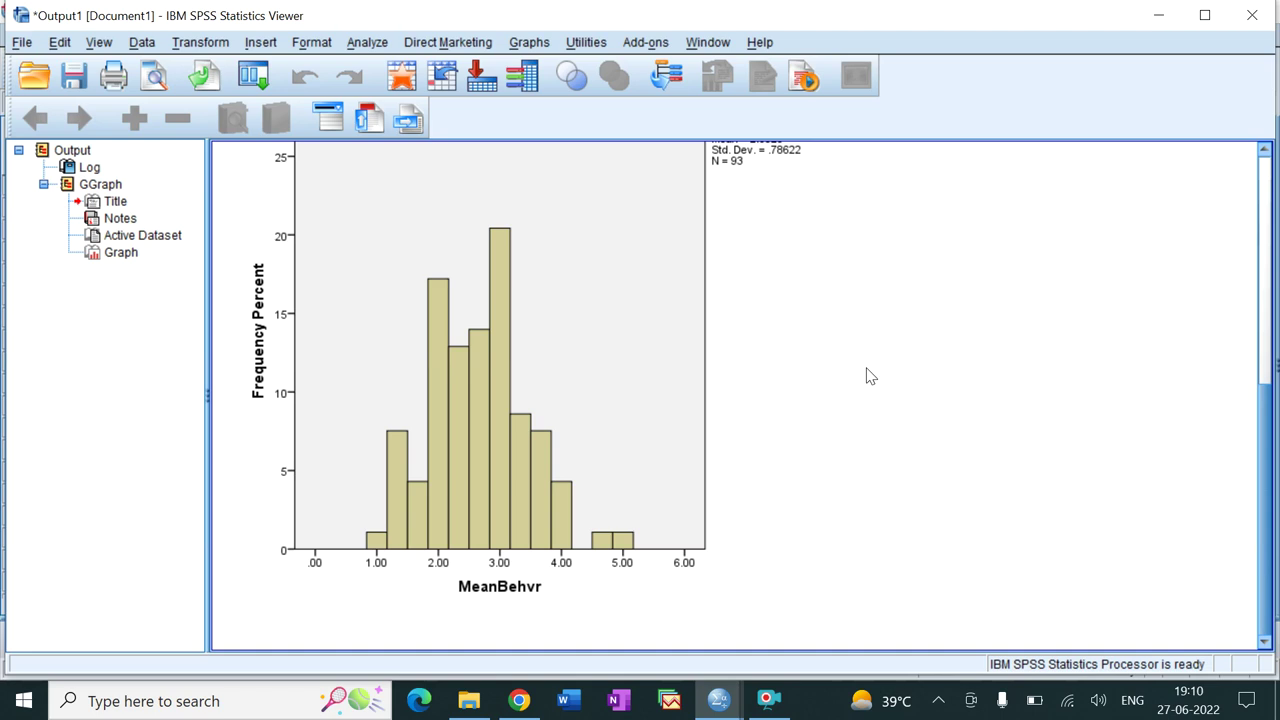
click(860, 380)
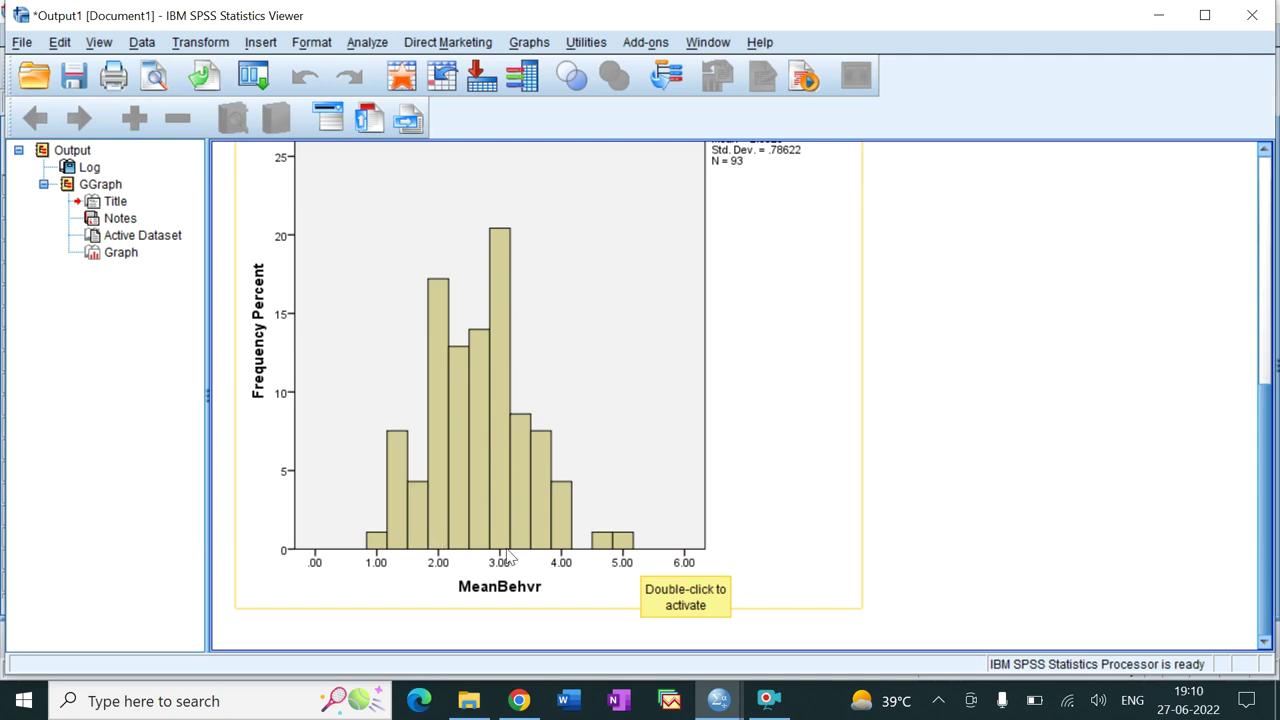
click(504, 252)
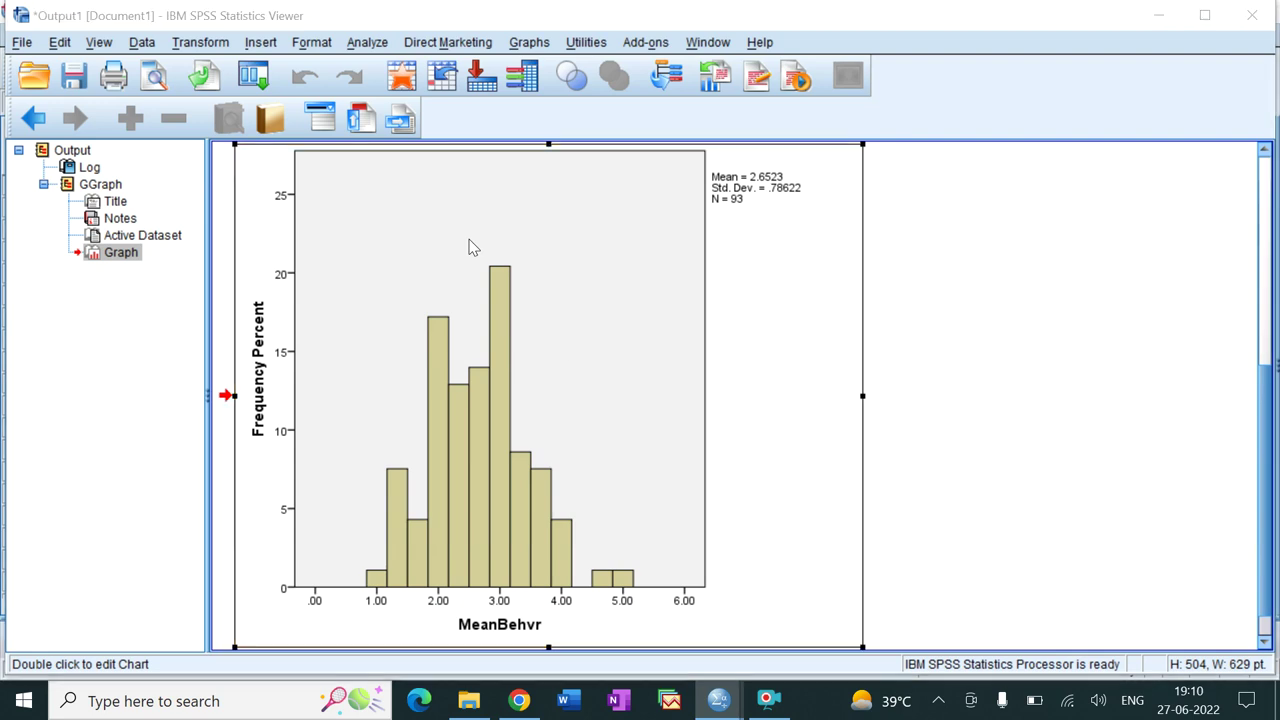
double_click(472, 247)
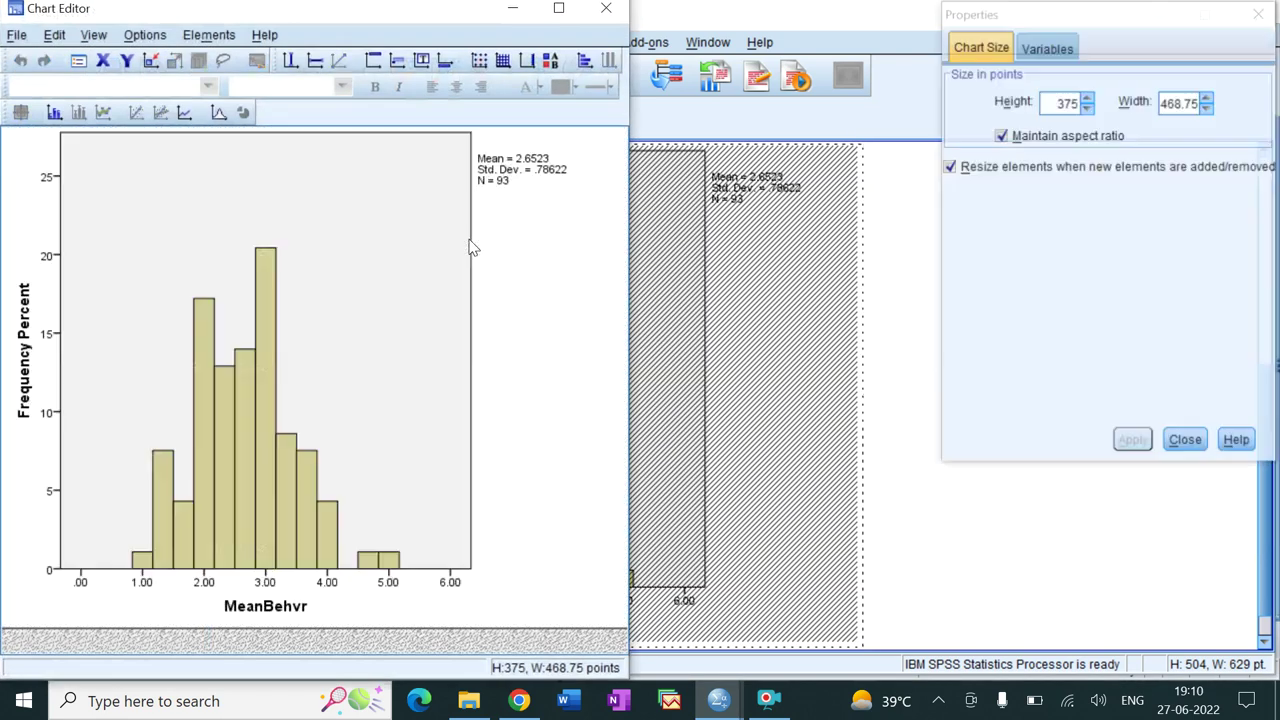
click(211, 36)
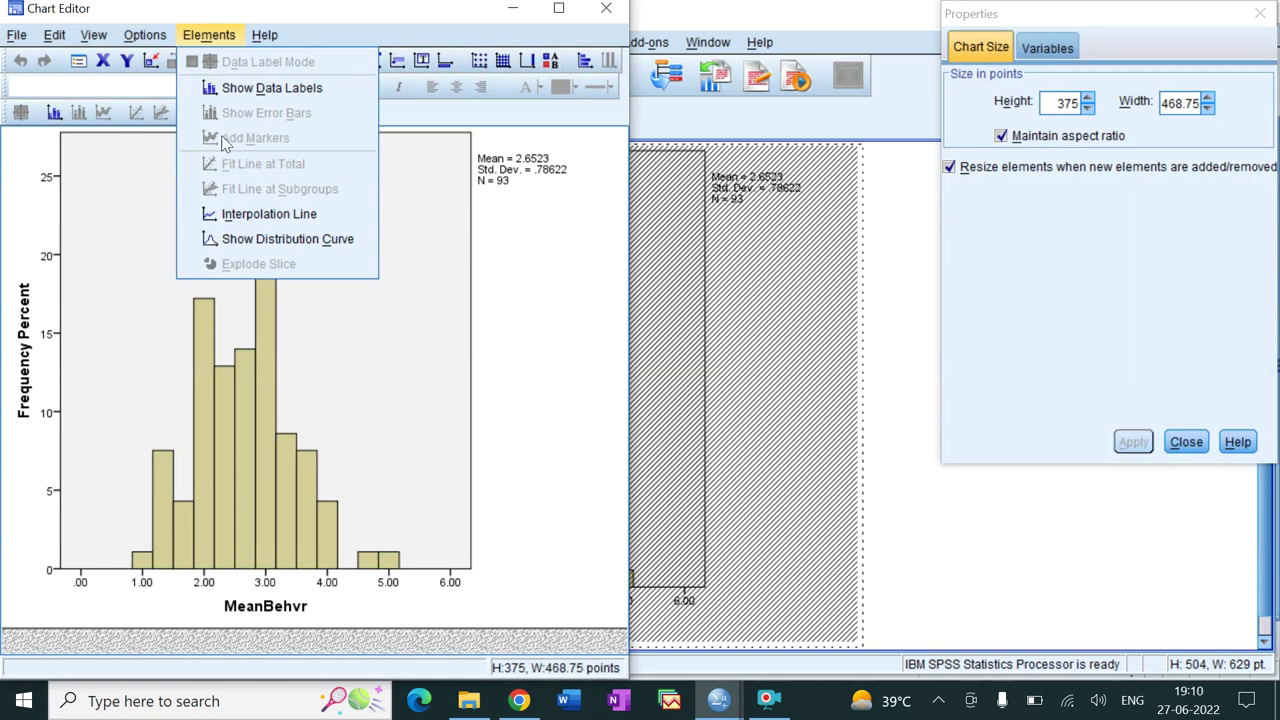
click(250, 240)
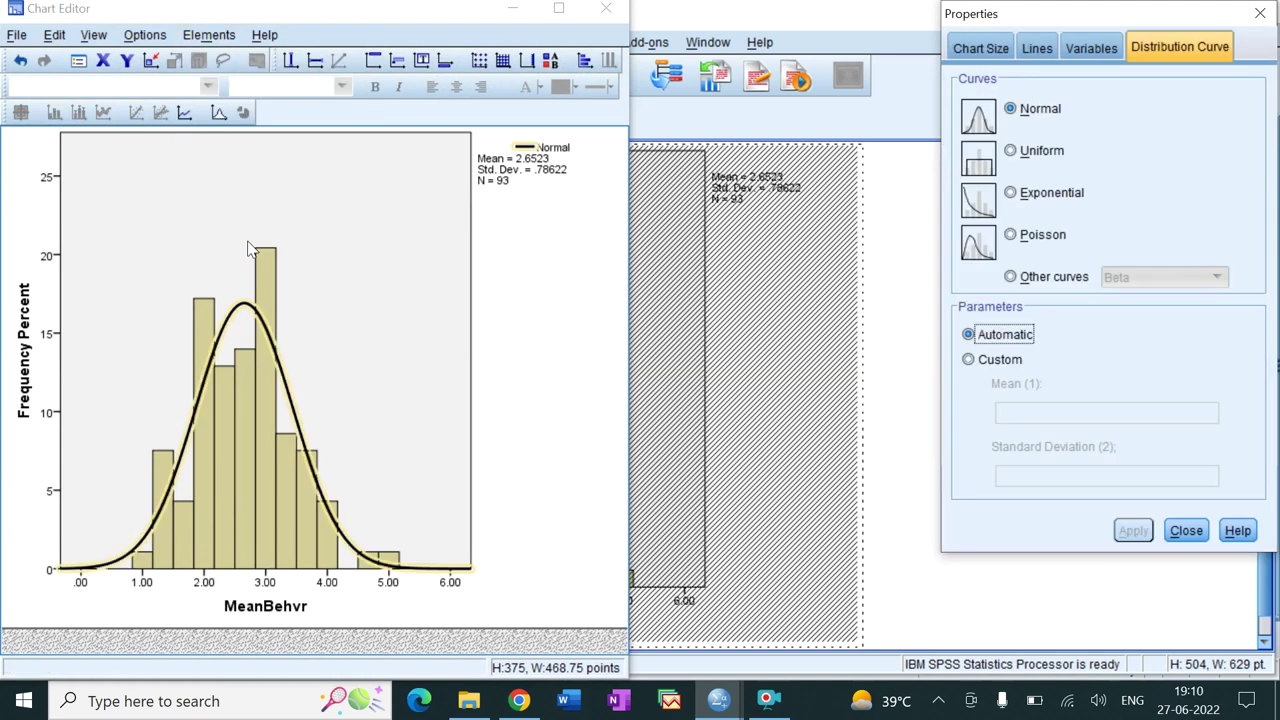
click(604, 8)
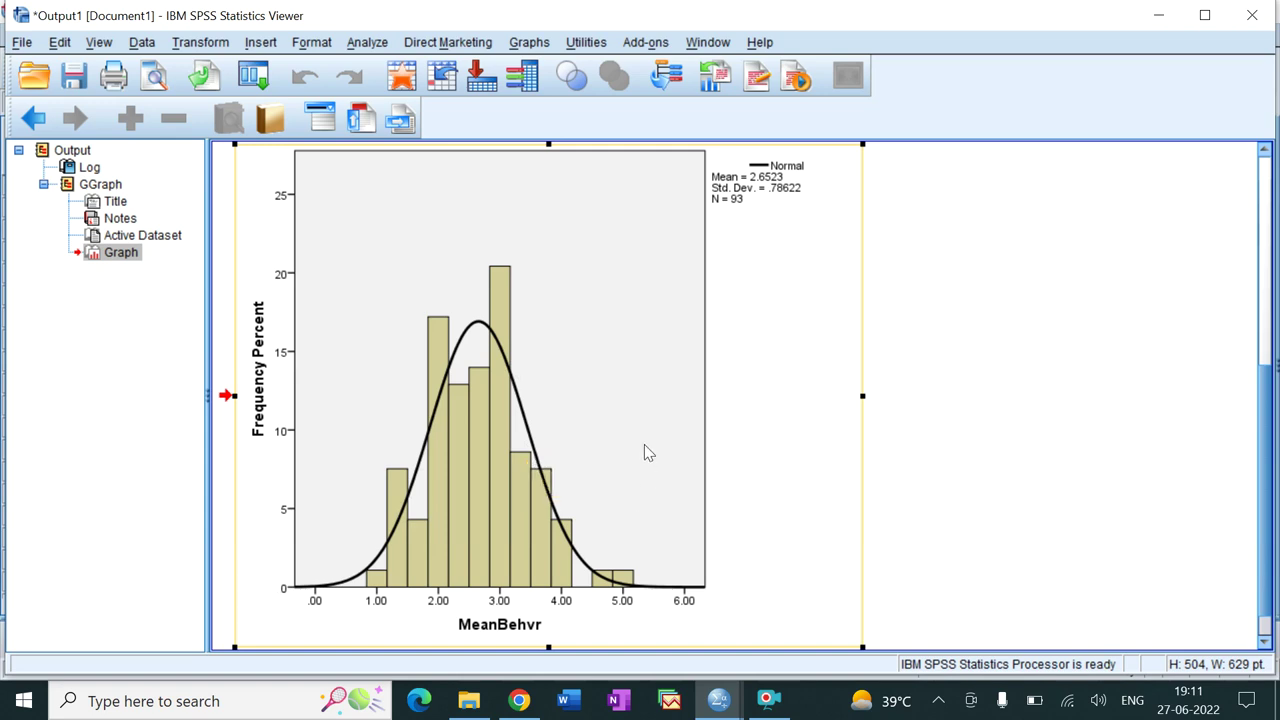
Reset the Chart Builder and place a new Simple Histogram on the chart preview canvas.
click(527, 43)
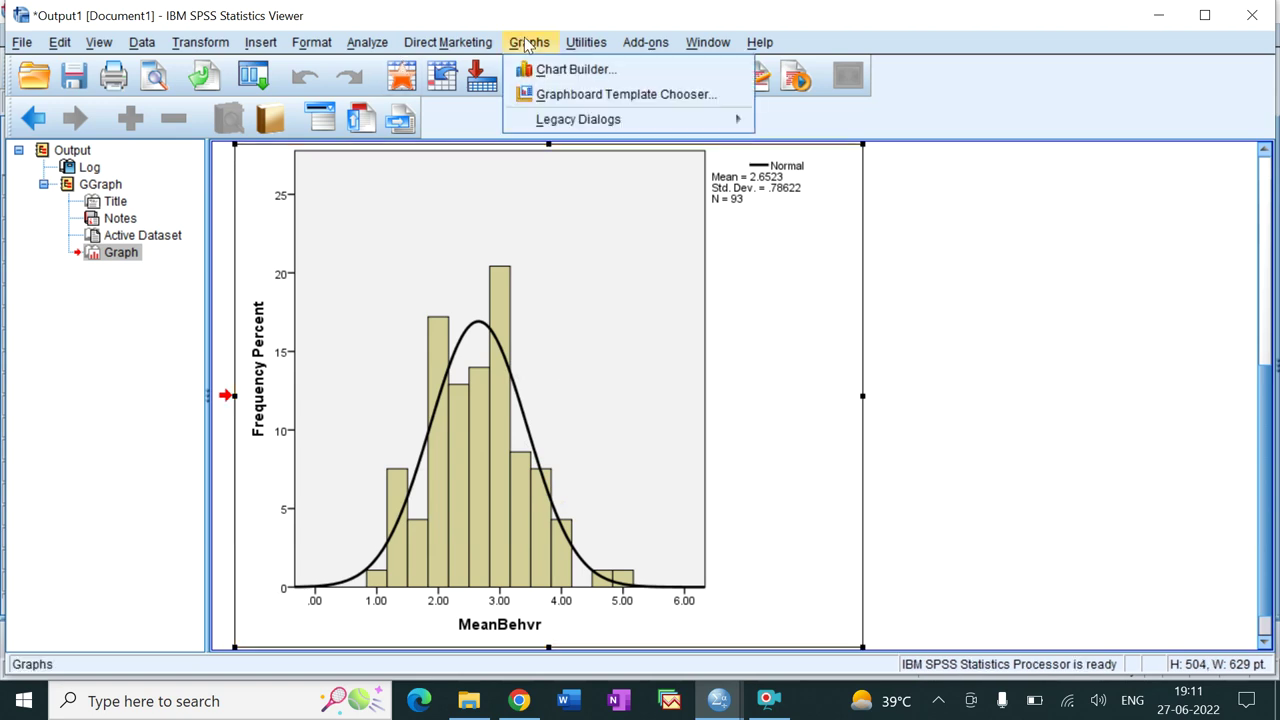
click(545, 69)
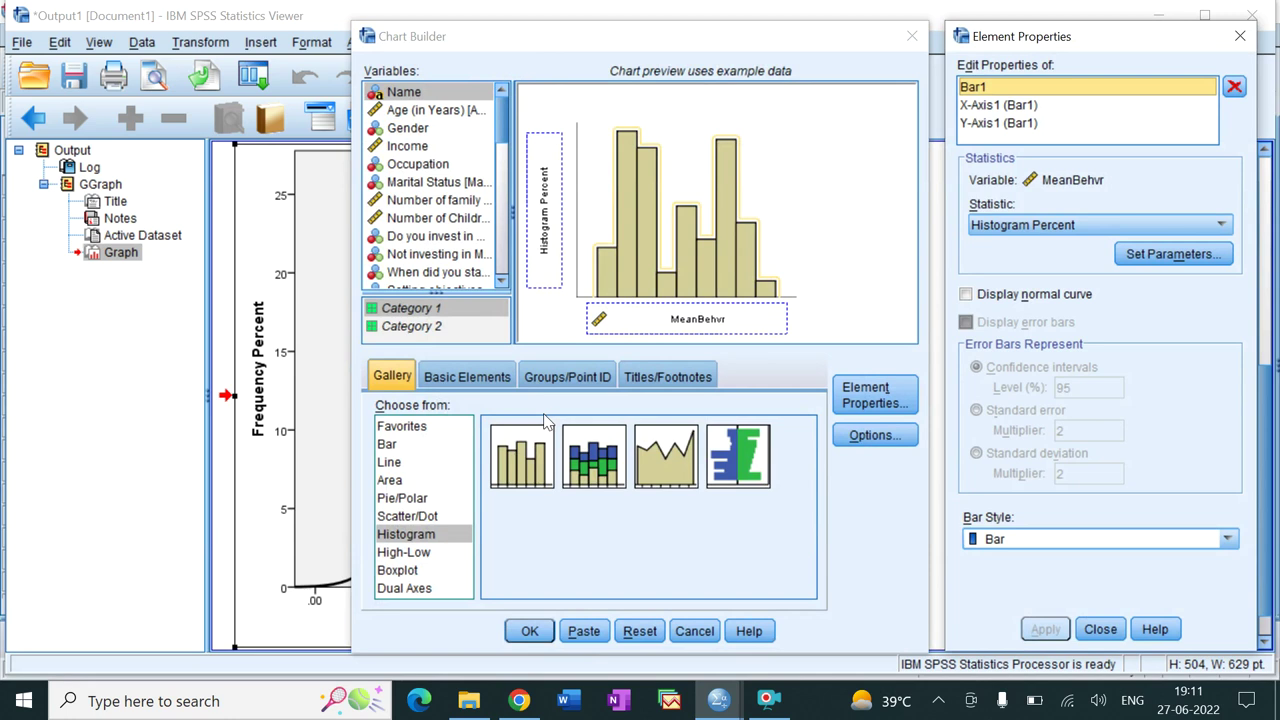
click(639, 632)
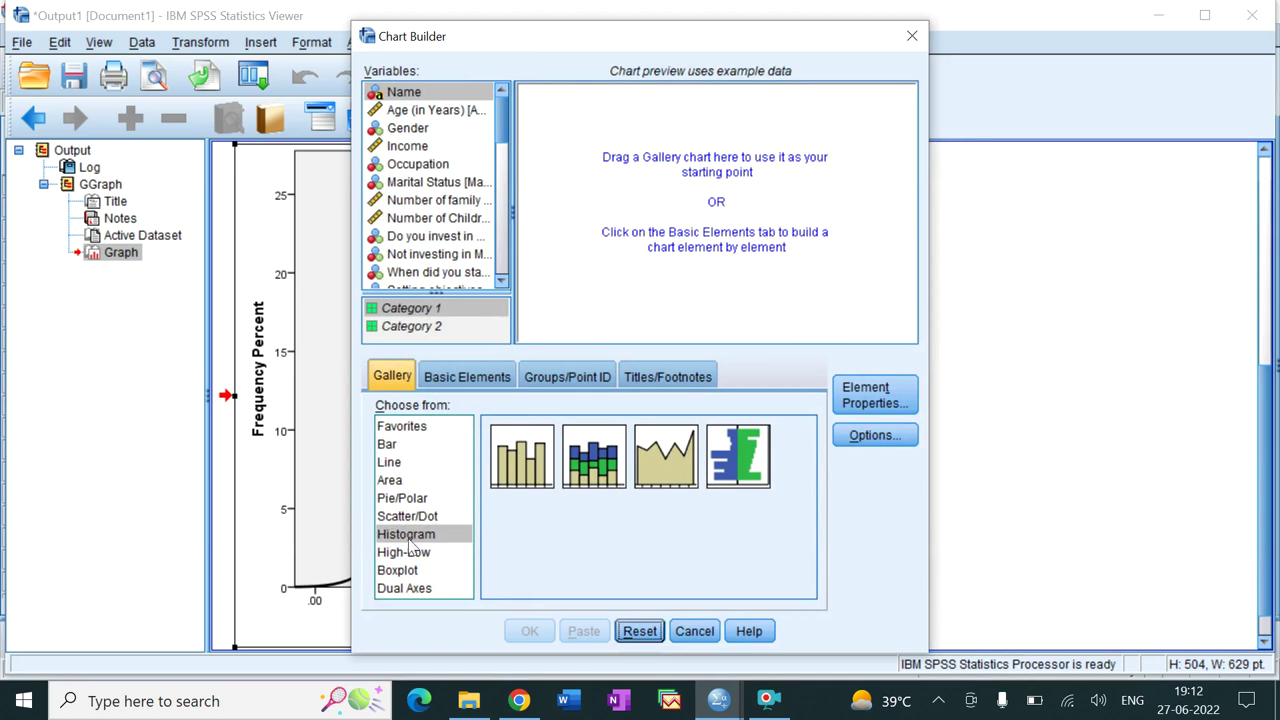
drag(510, 468, 688, 190)
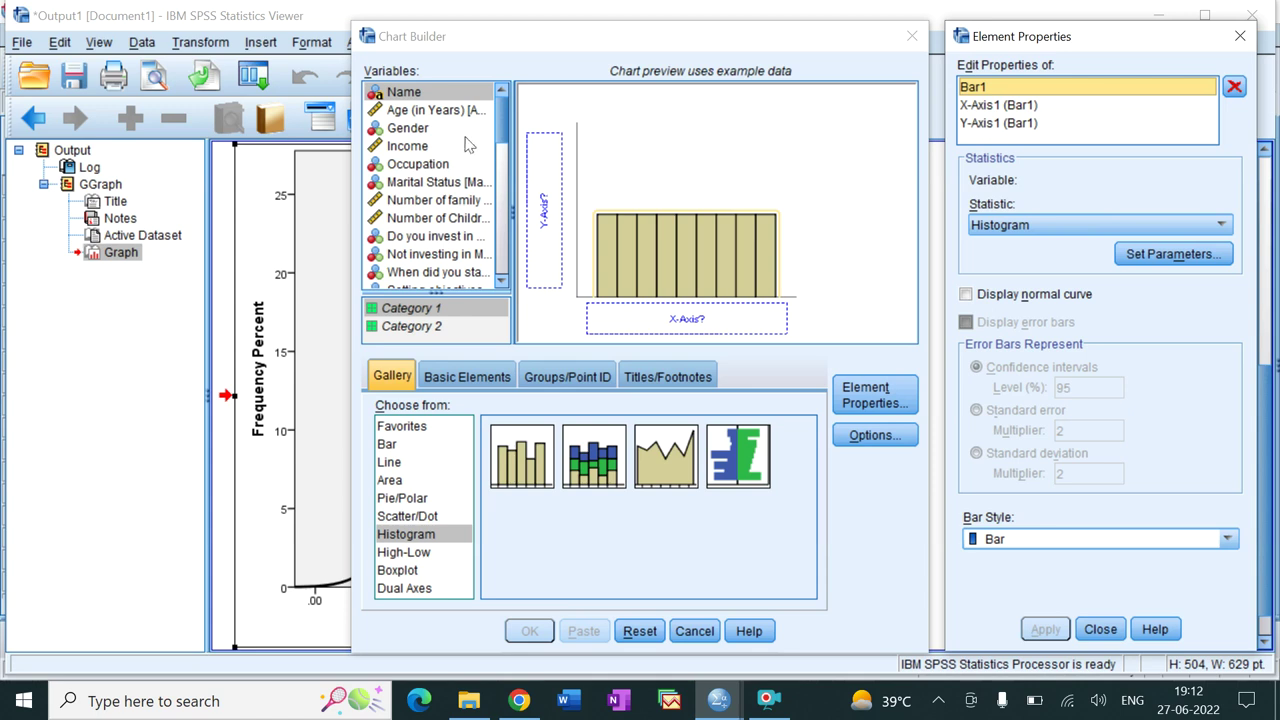
Assign the MeanPercep variable to the new histogram's X-axis.
drag(503, 124, 510, 263)
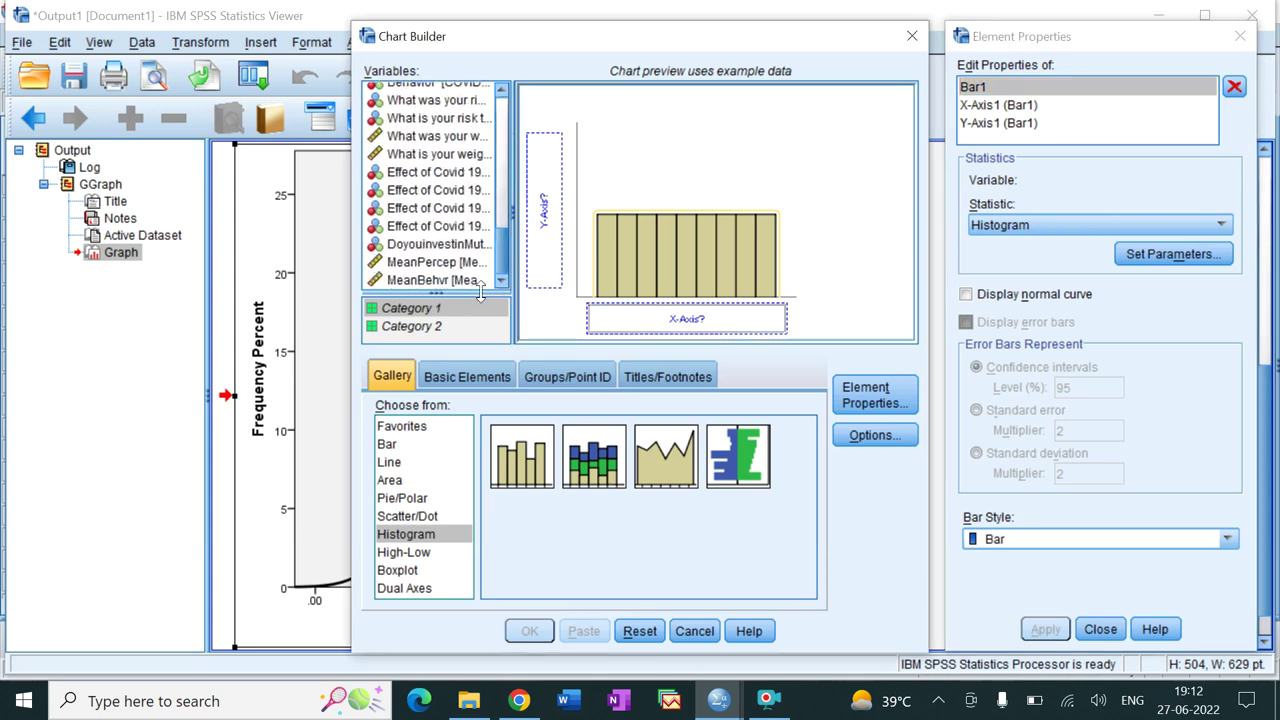
click(446, 268)
drag(446, 268, 668, 321)
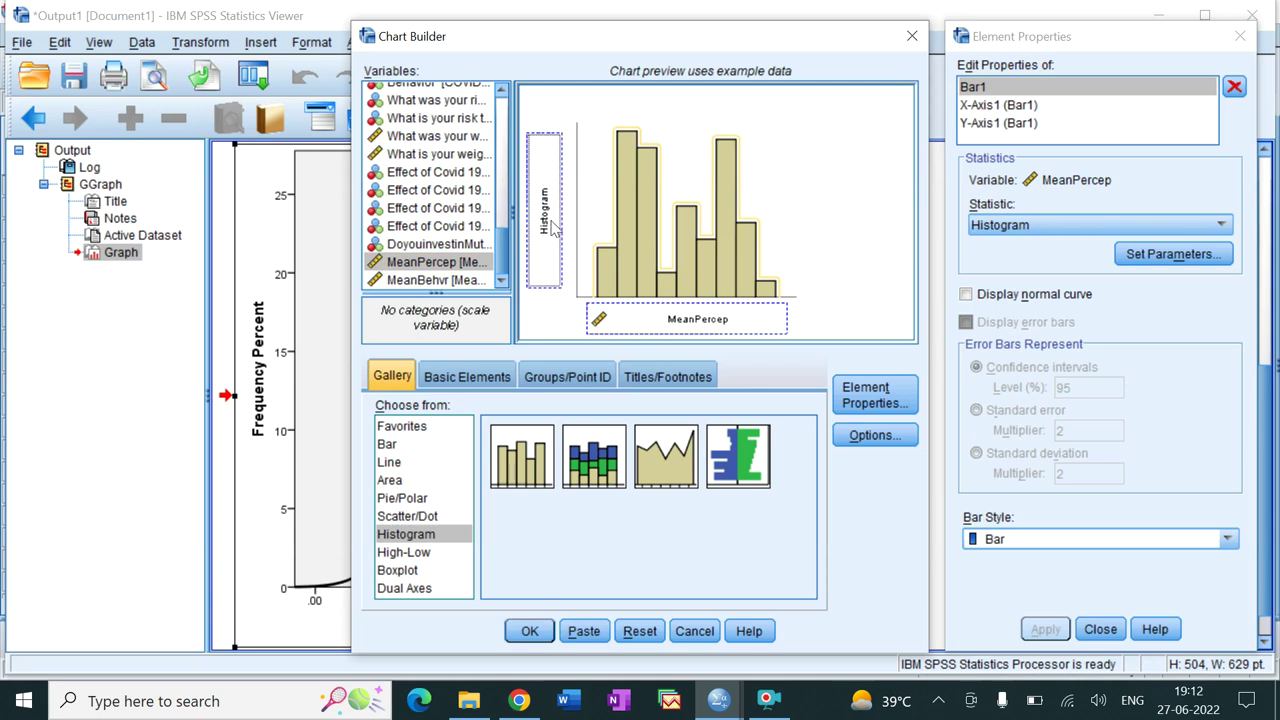
Set the bar statistic to Histogram Percent, apply it and generate the MeanPercep histogram.
click(1025, 226)
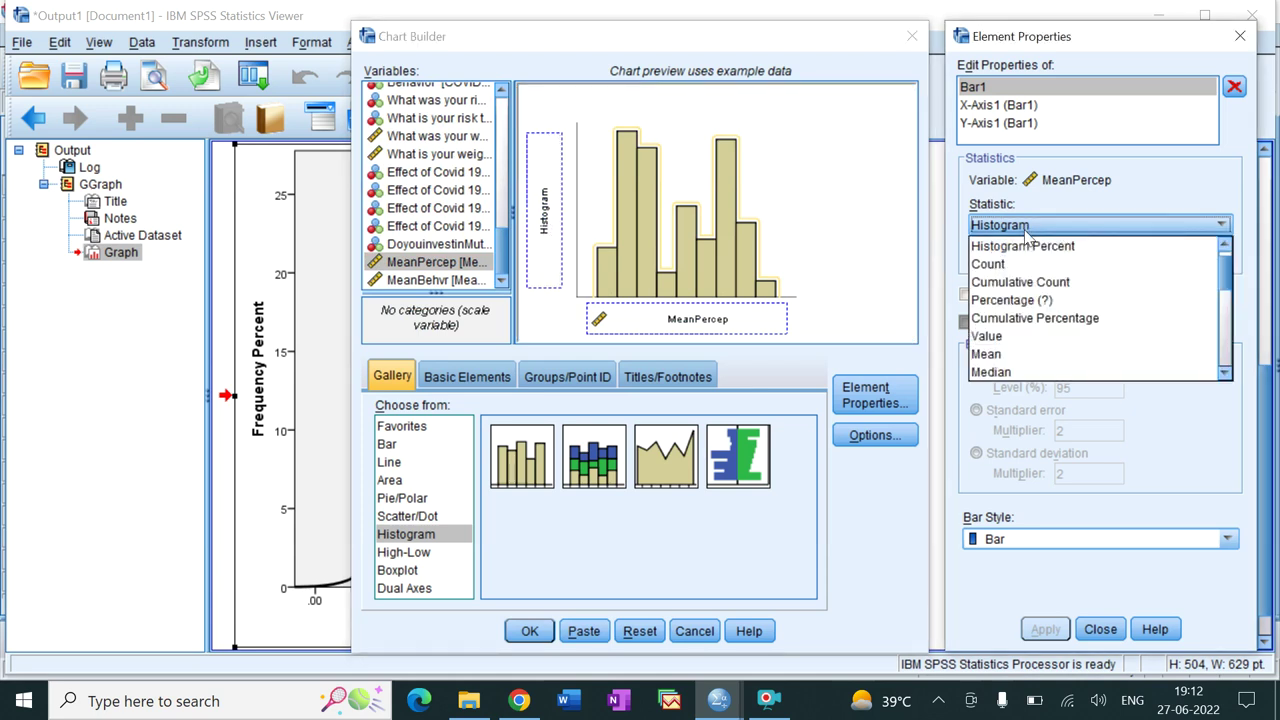
click(1026, 246)
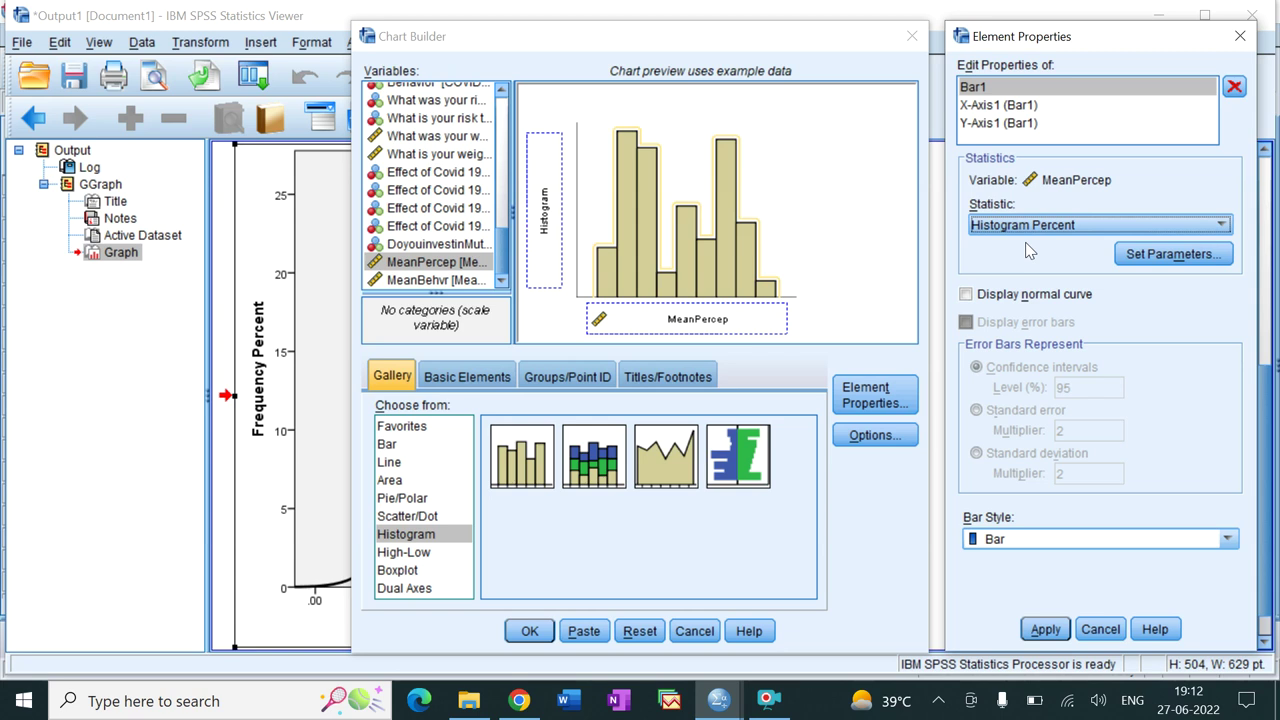
click(1046, 629)
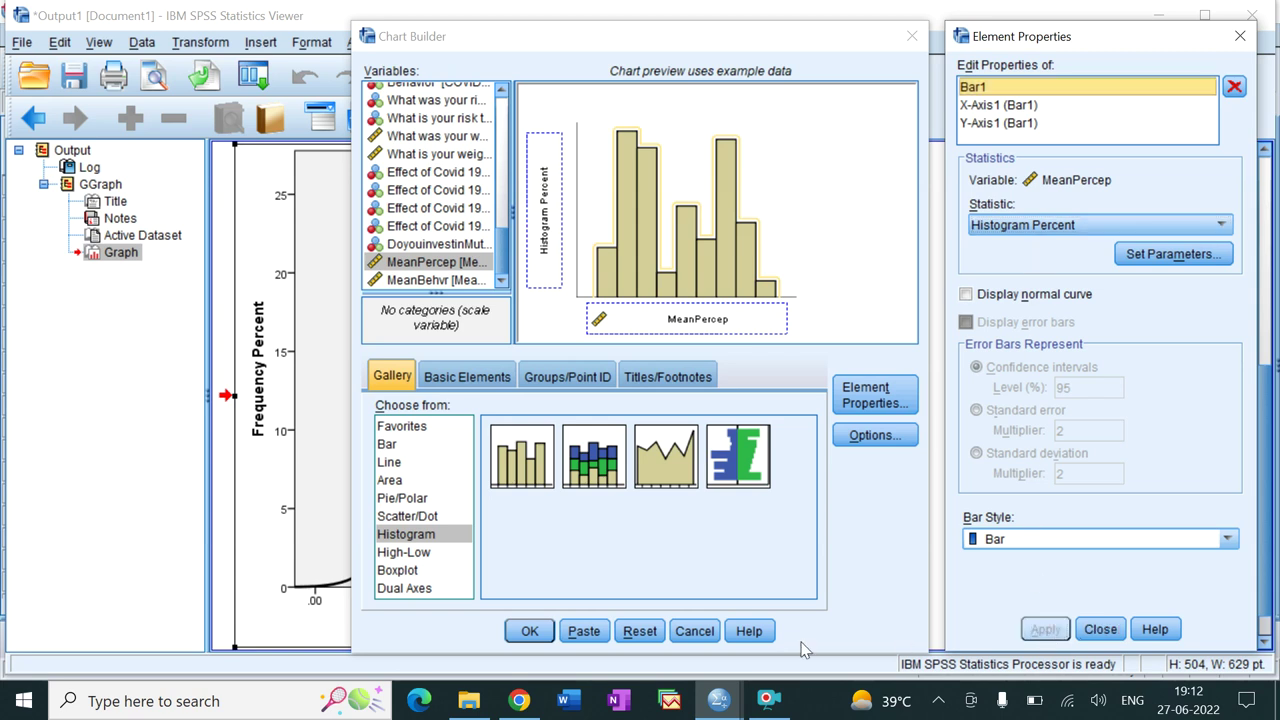
click(522, 633)
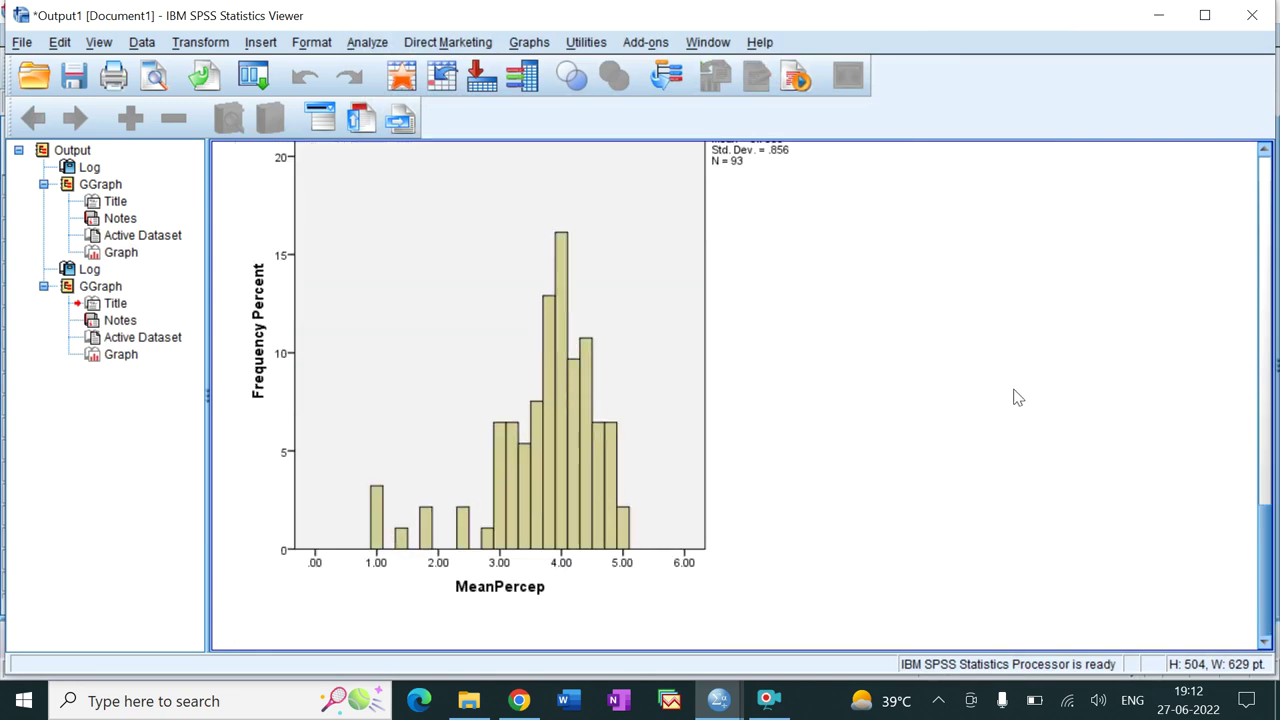
Add a normal distribution curve to the MeanPercep histogram in the Chart Editor and close the editor.
scroll(1017, 397, up, 15)
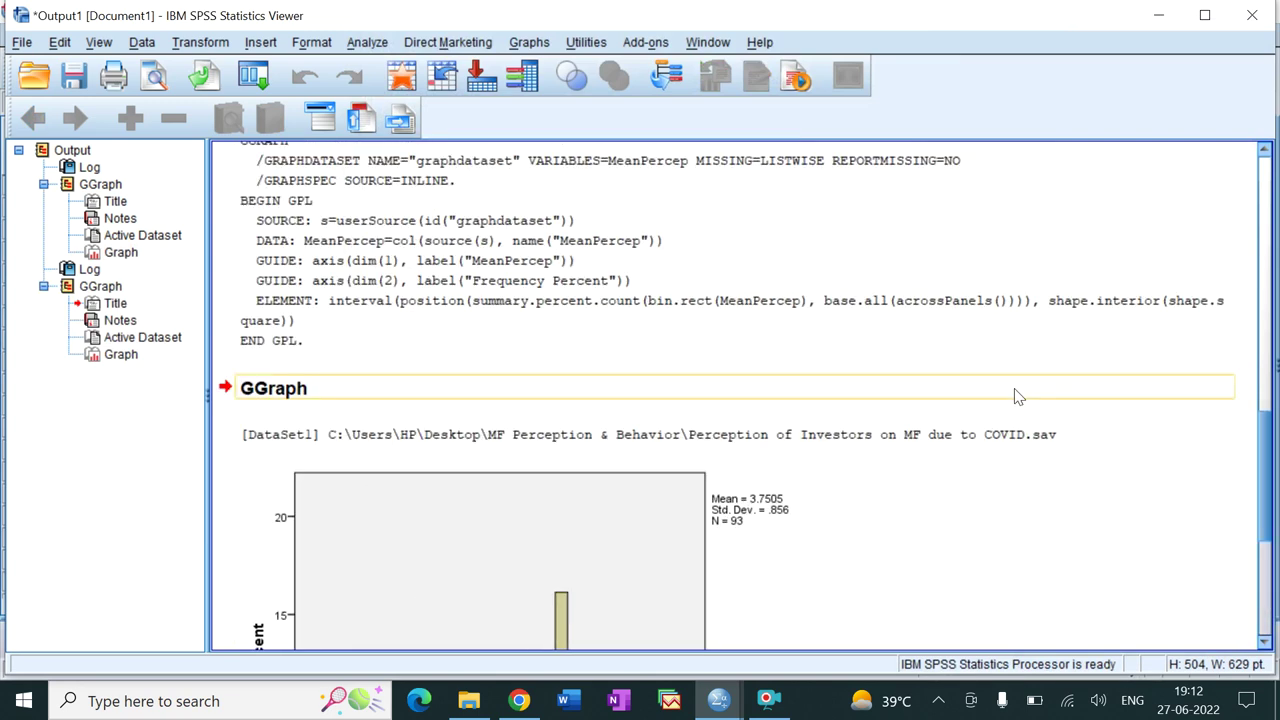
scroll(1017, 397, up, 3)
scroll(1017, 397, down, 12)
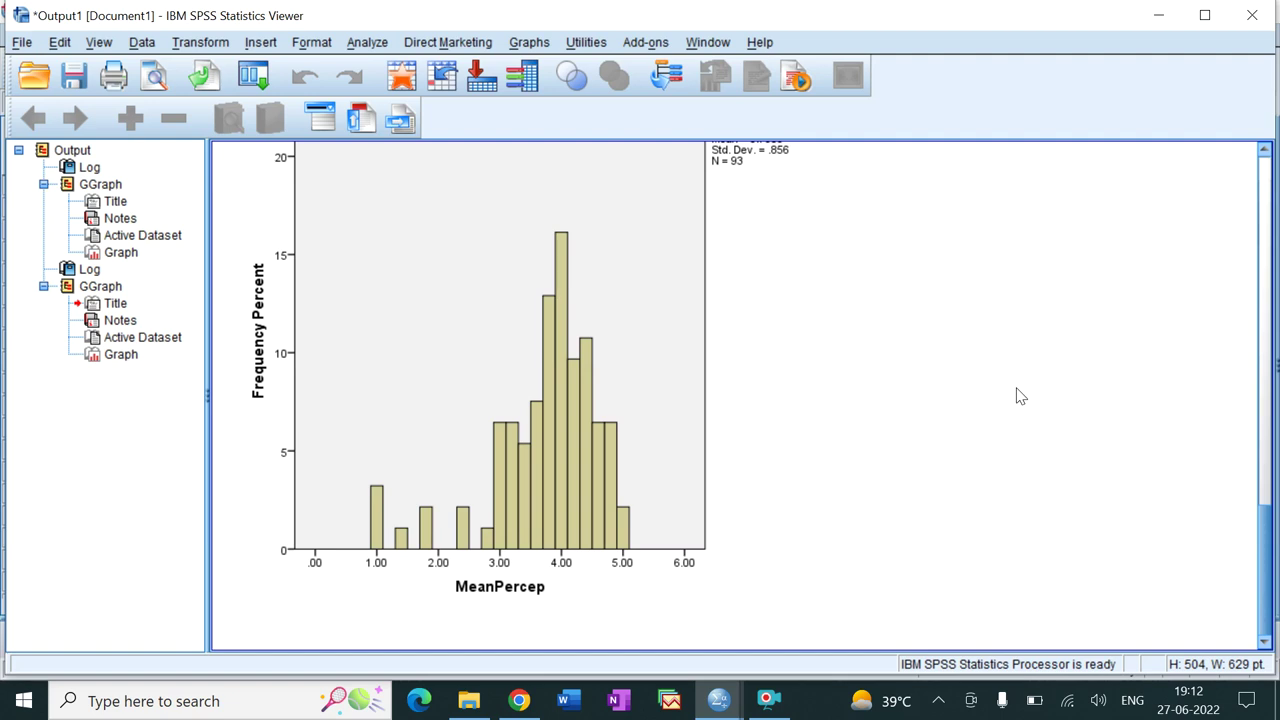
double_click(459, 364)
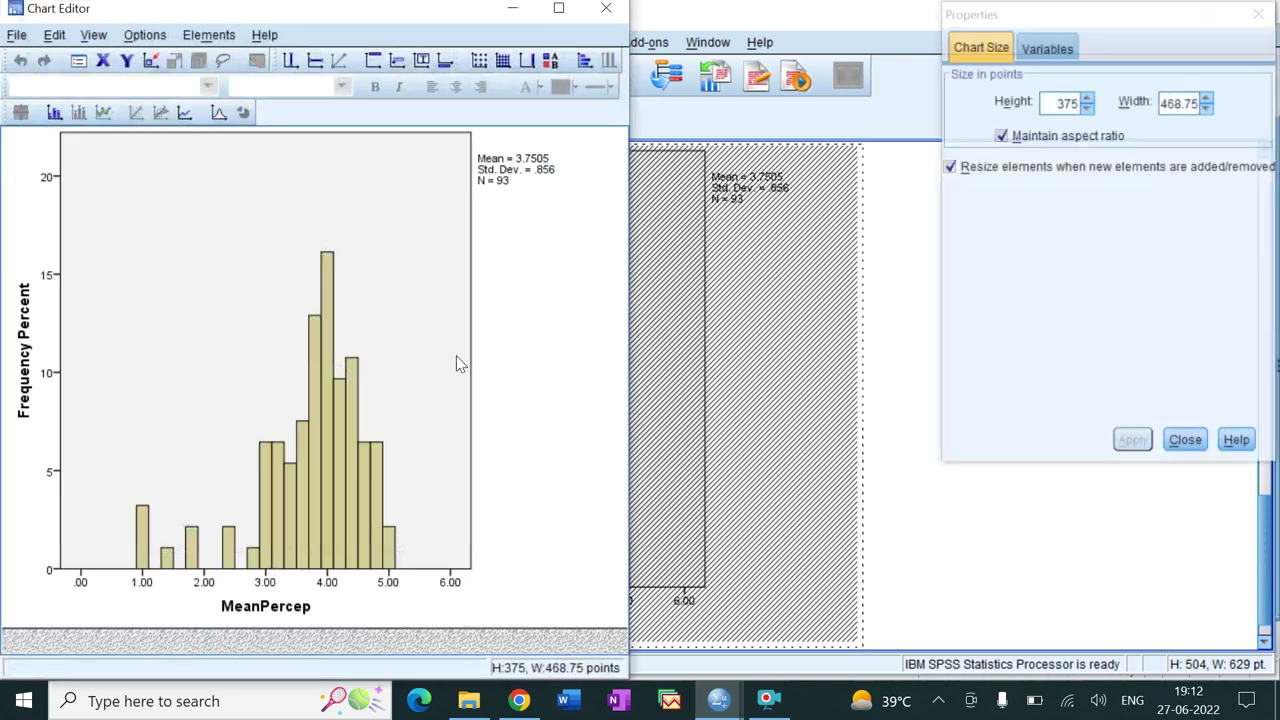
click(209, 36)
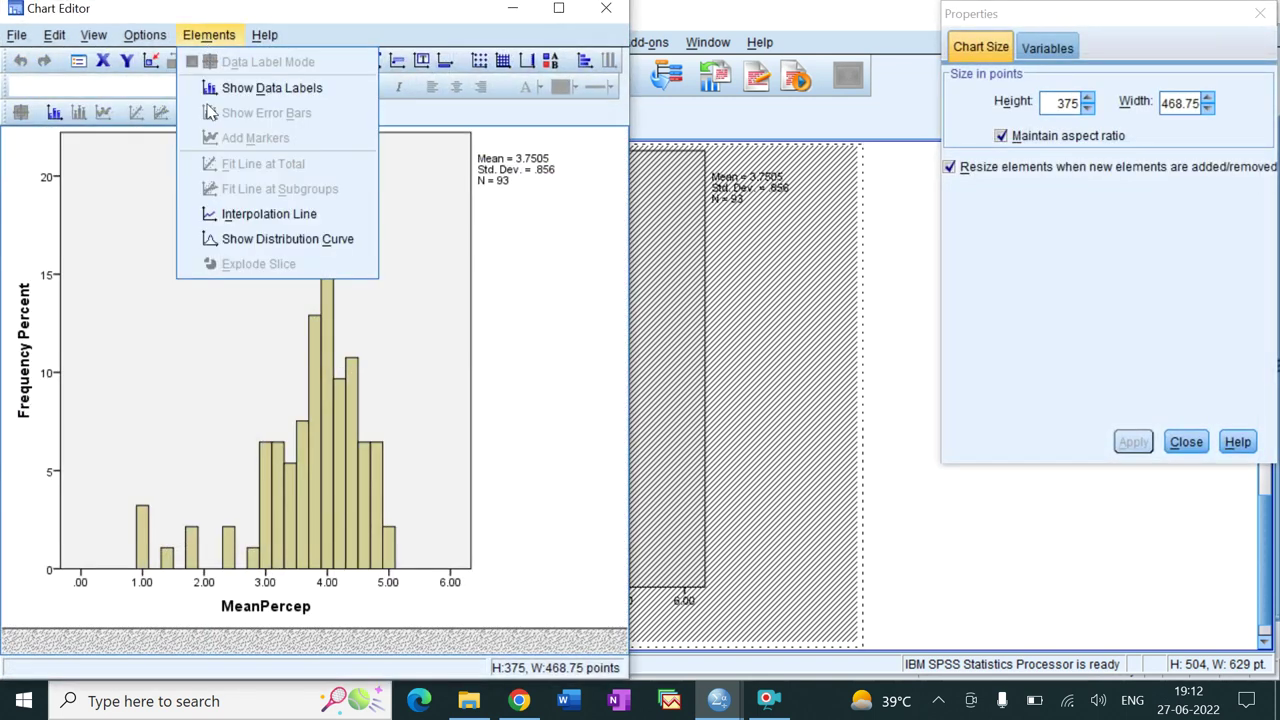
click(240, 241)
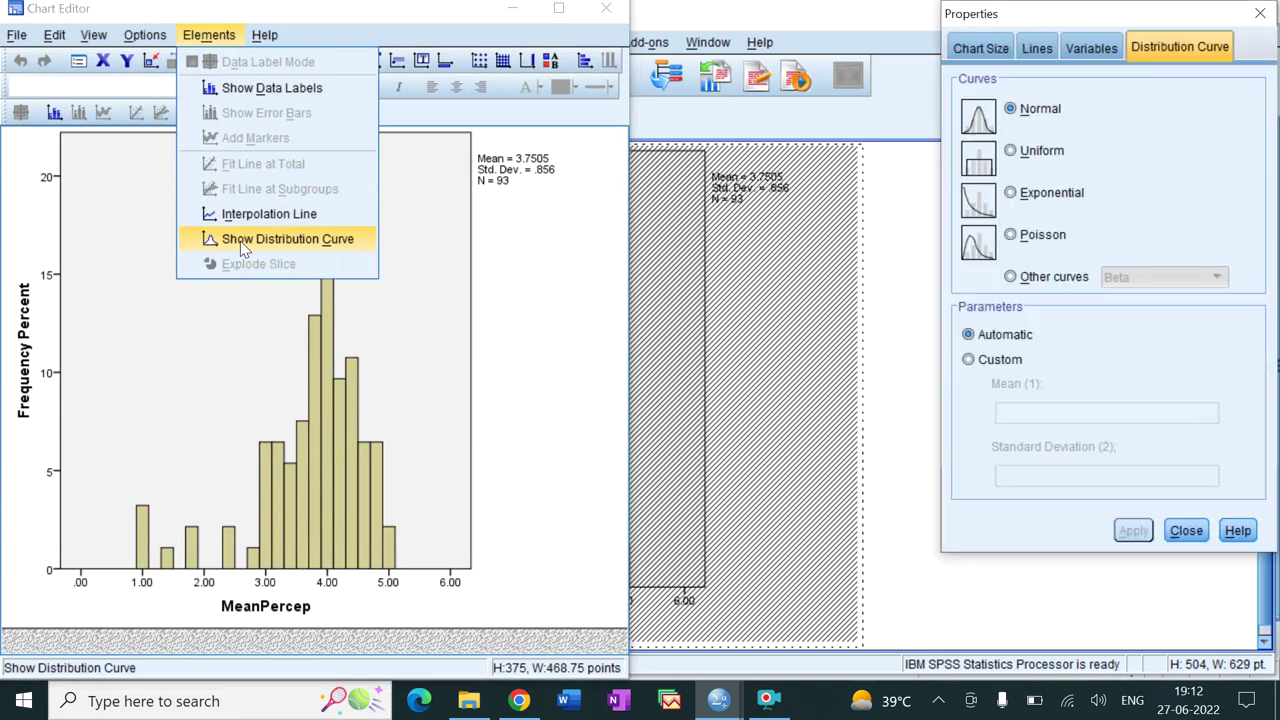
click(615, 12)
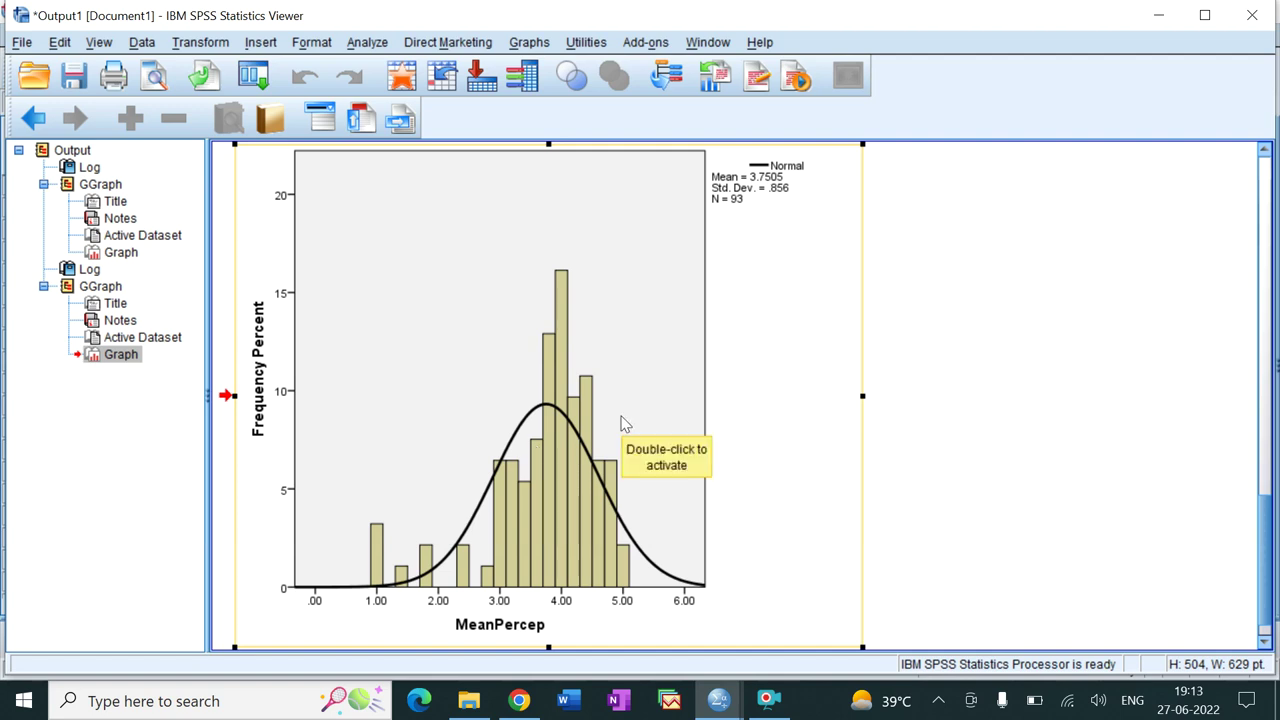
Reset the Chart Builder and place a Simple Boxplot on the chart preview canvas.
click(530, 40)
click(551, 69)
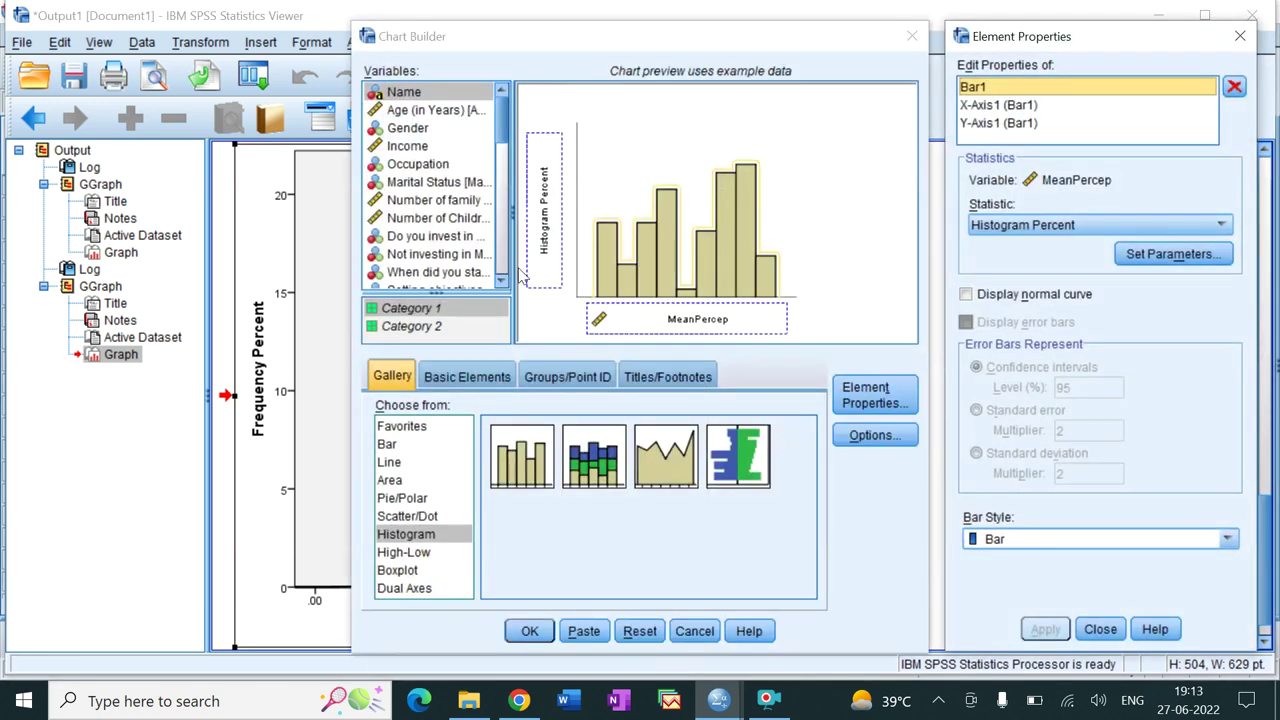
click(648, 636)
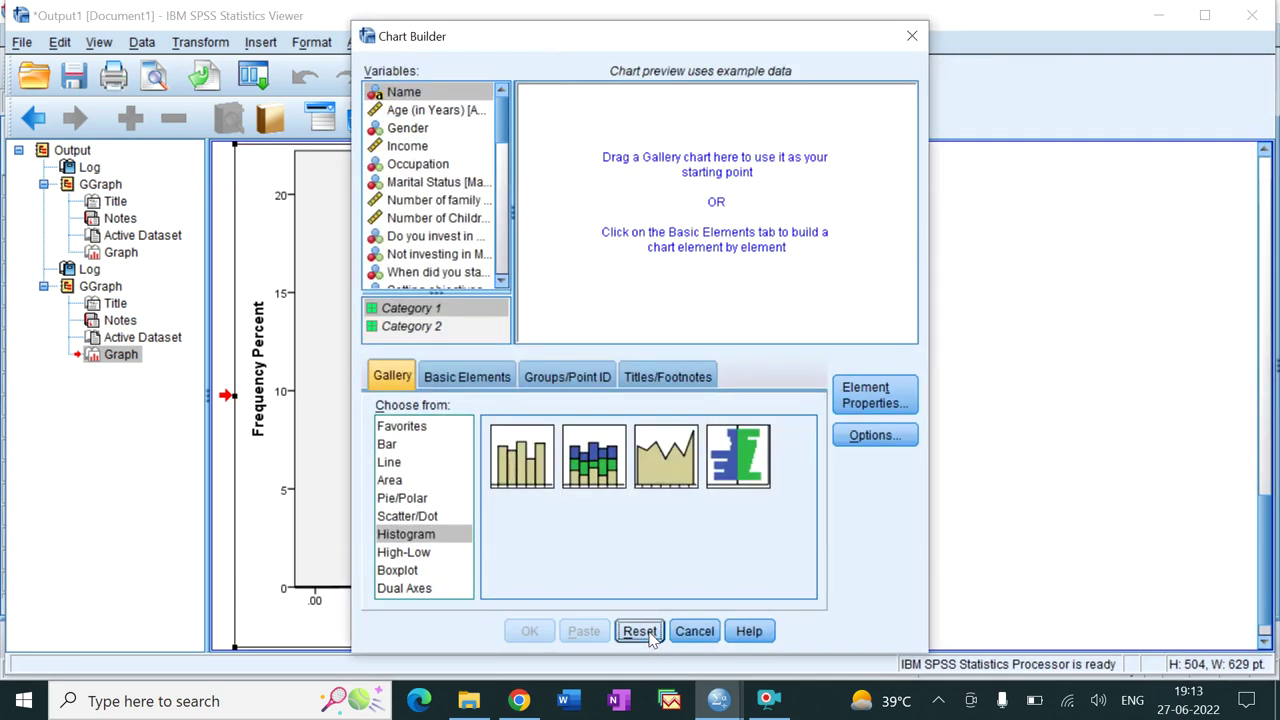
click(417, 571)
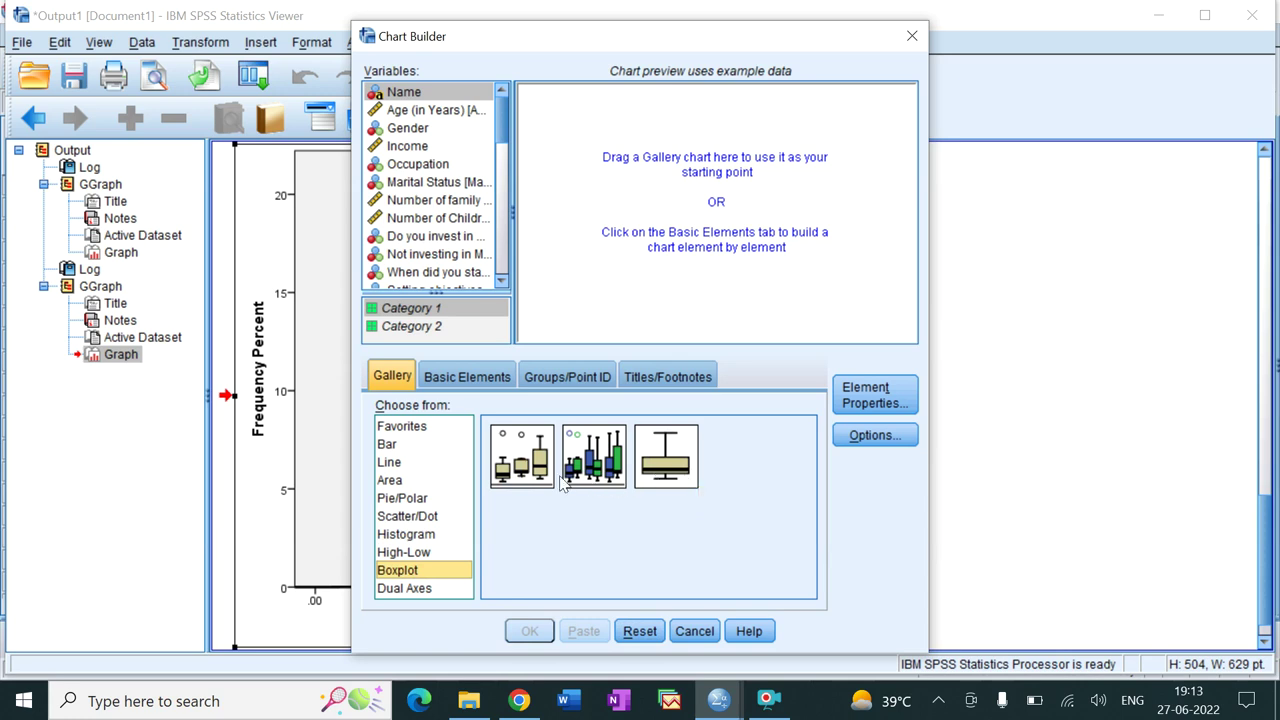
click(528, 477)
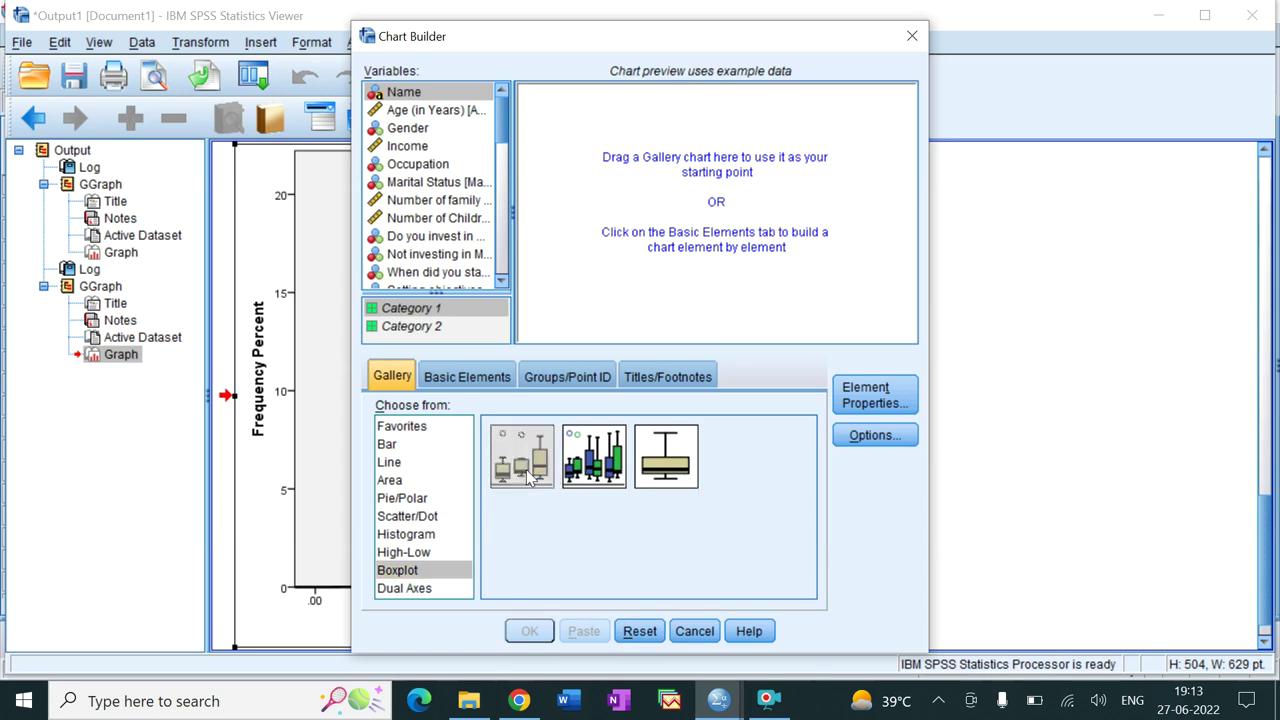
drag(528, 477, 697, 184)
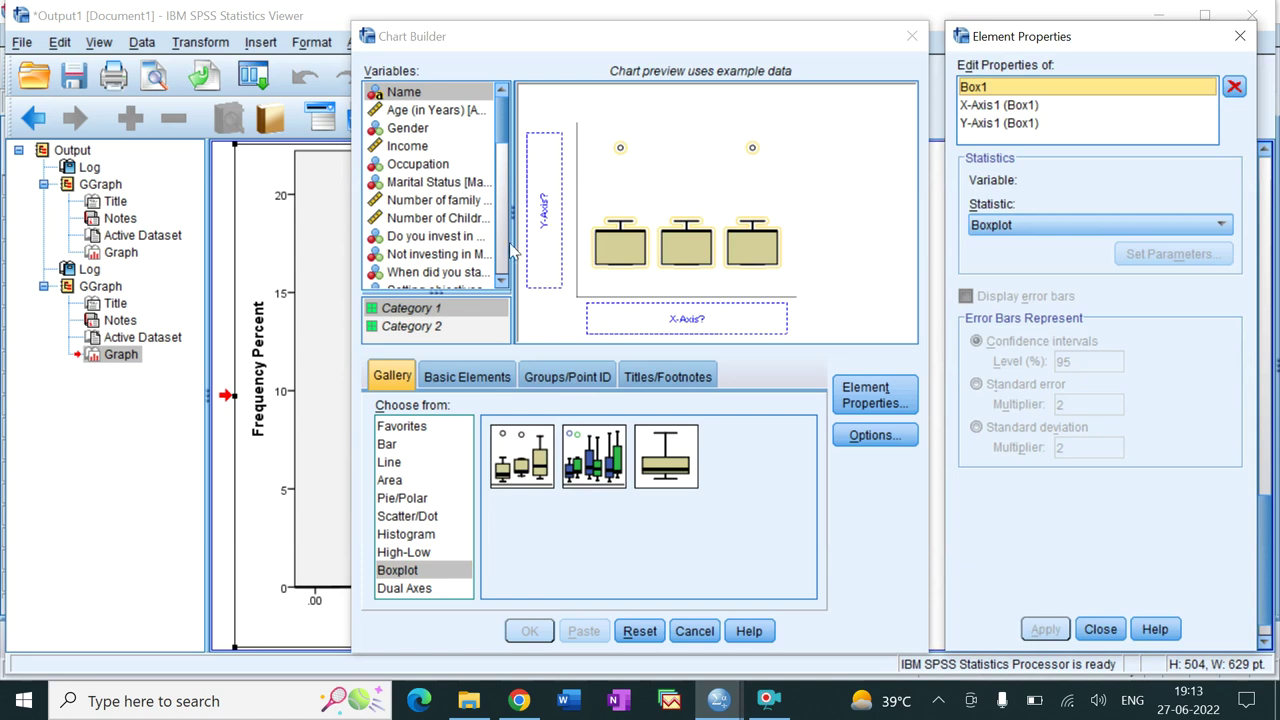
Assign MeanBehvr to the boxplot's Y-axis and Gender to its X-axis, and generate the chart.
click(506, 124)
drag(506, 124, 510, 276)
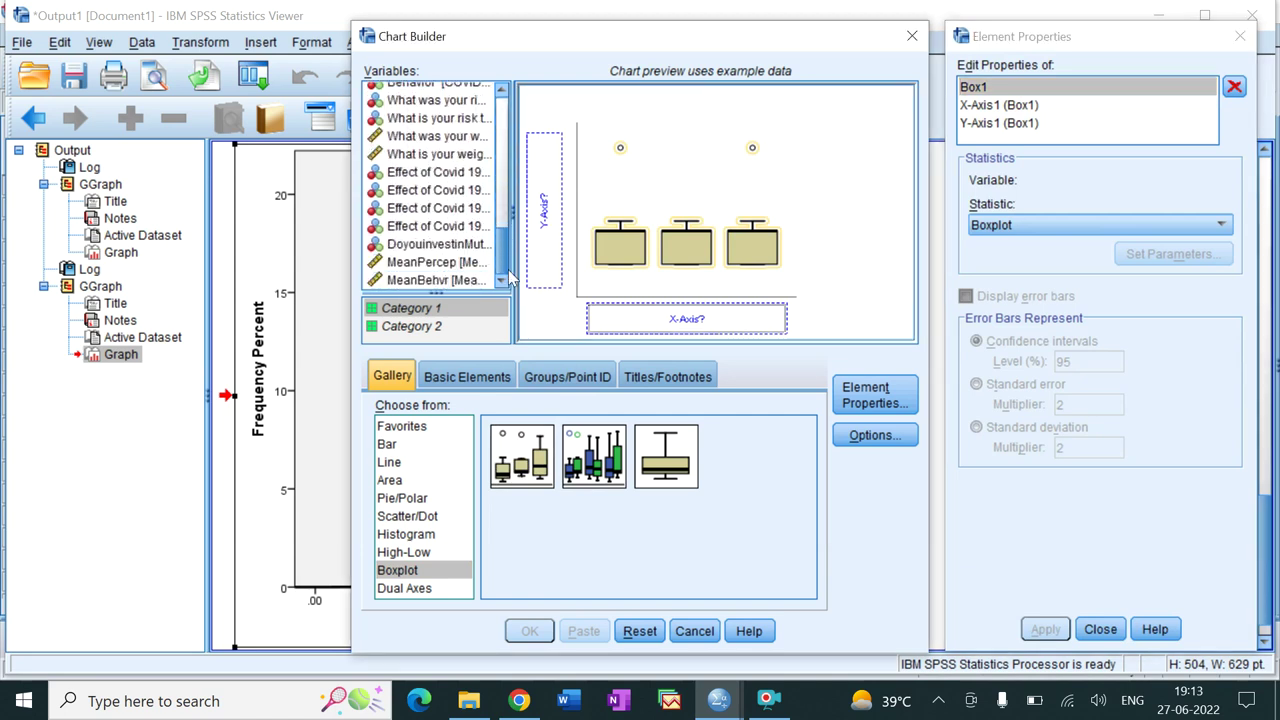
click(440, 280)
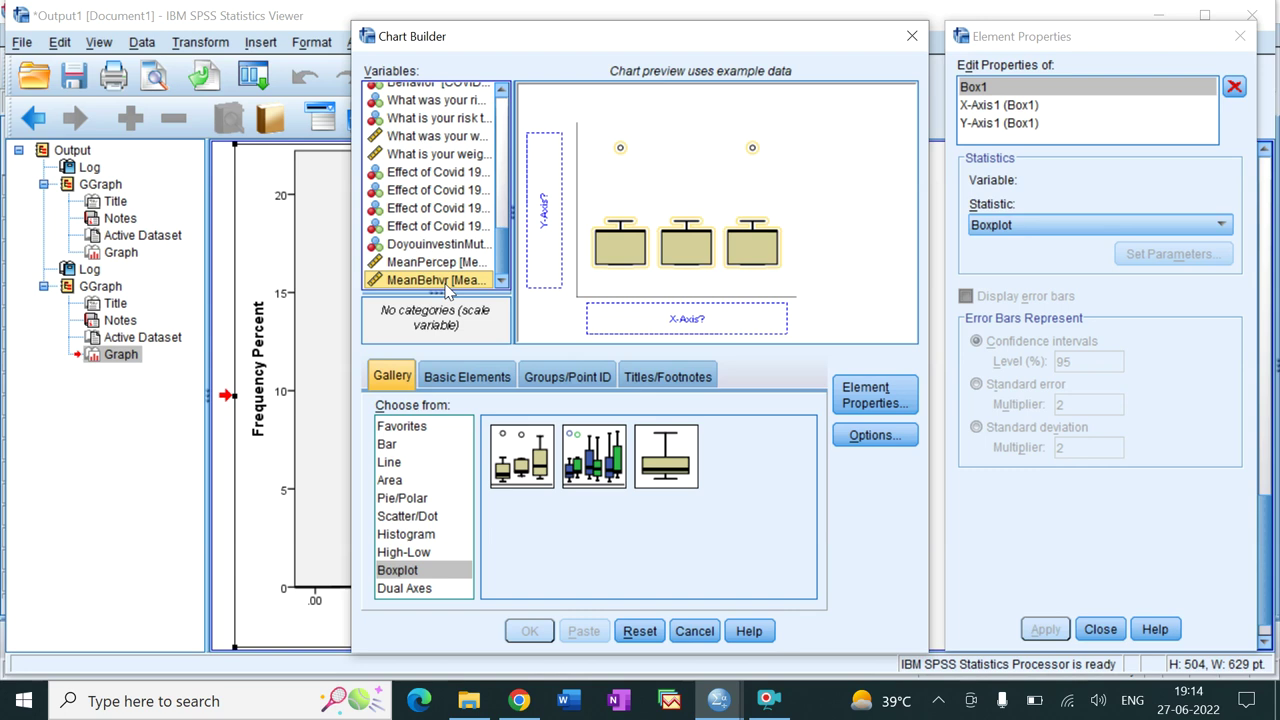
drag(447, 287, 544, 84)
drag(428, 130, 692, 318)
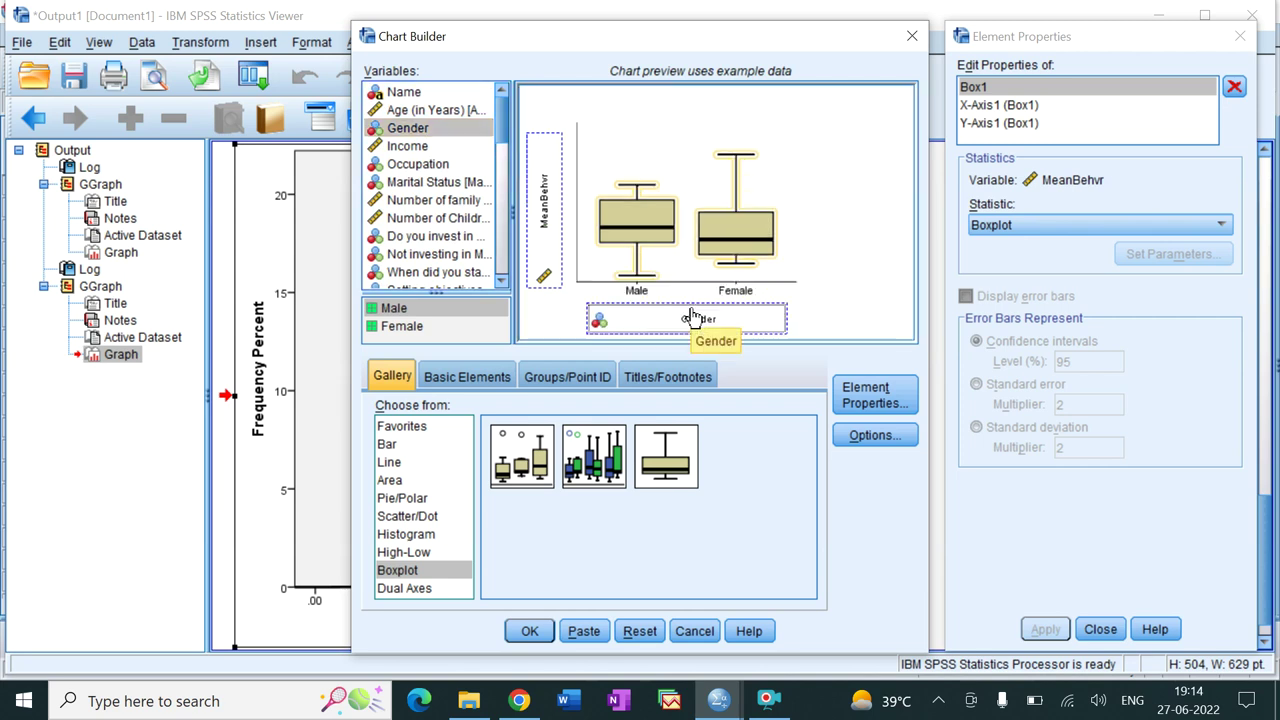
click(529, 631)
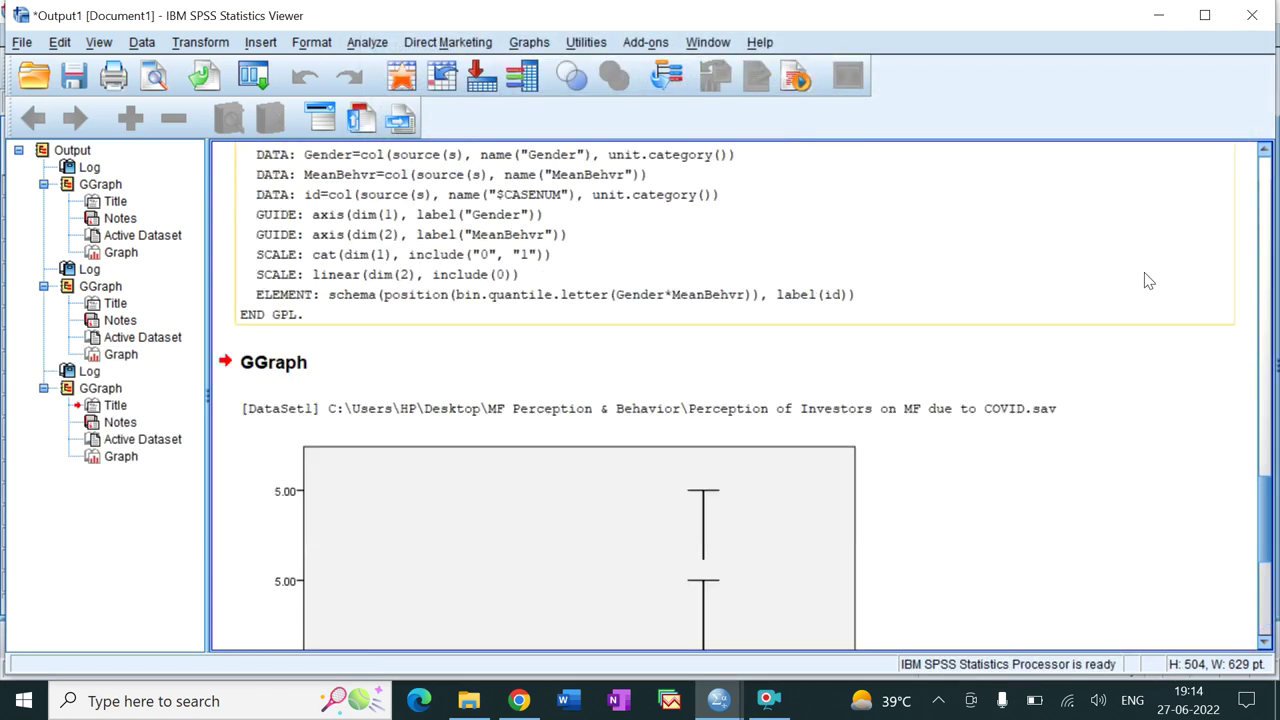
Examine the medians, boxes and whiskers of the MeanBehvr boxplot for males and females.
scroll(1107, 340, up, 2)
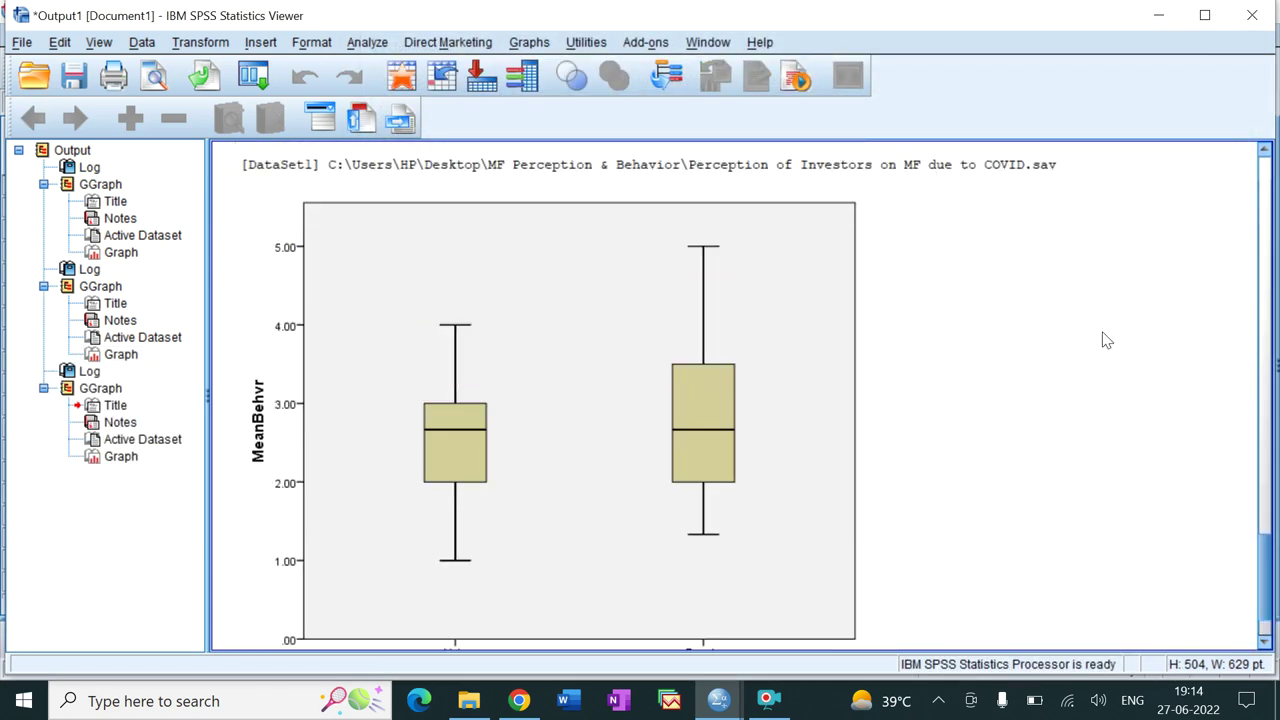
scroll(1085, 368, down, 2)
click(533, 388)
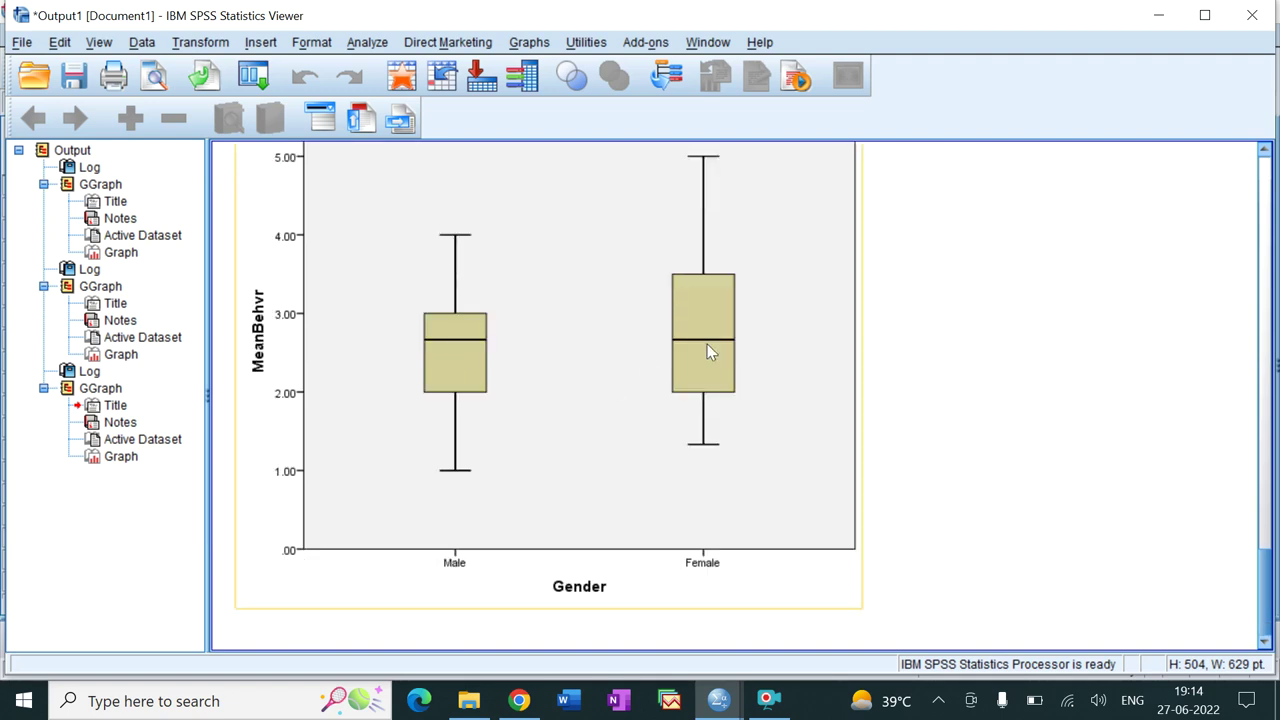
click(966, 380)
scroll(966, 380, up, 2)
scroll(966, 380, down, 2)
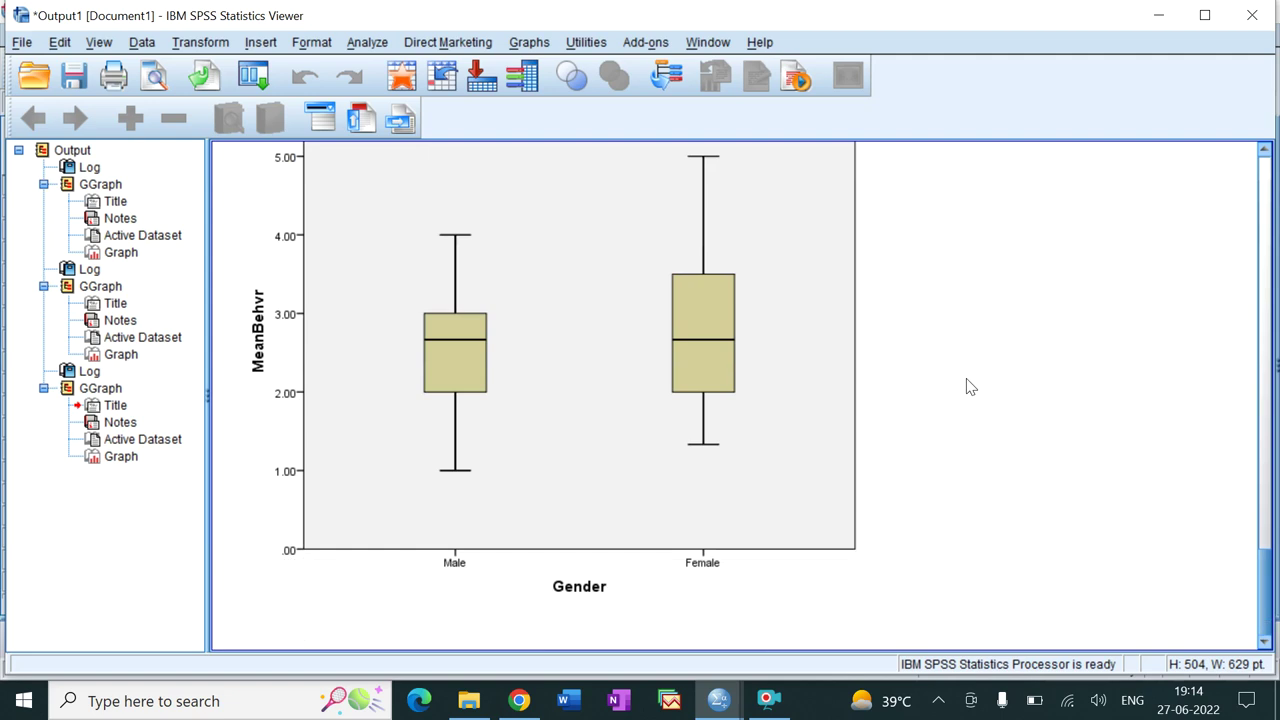
drag(1264, 567, 1265, 555)
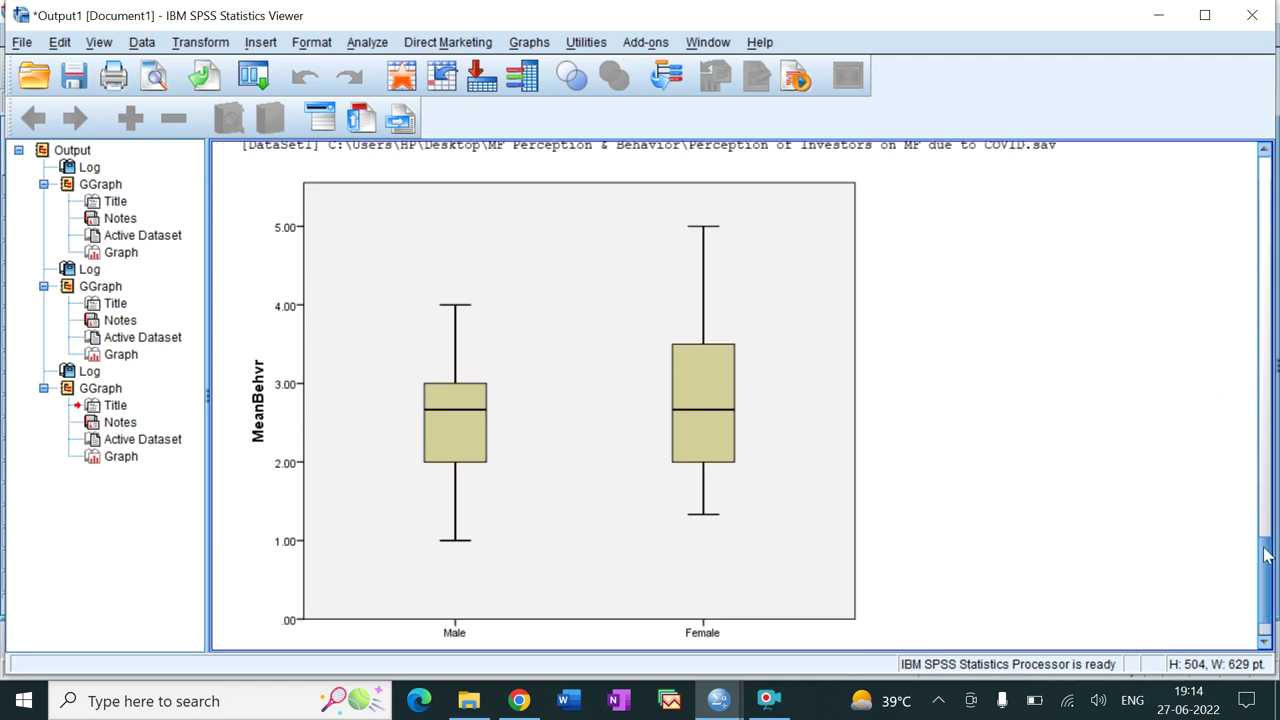
click(720, 467)
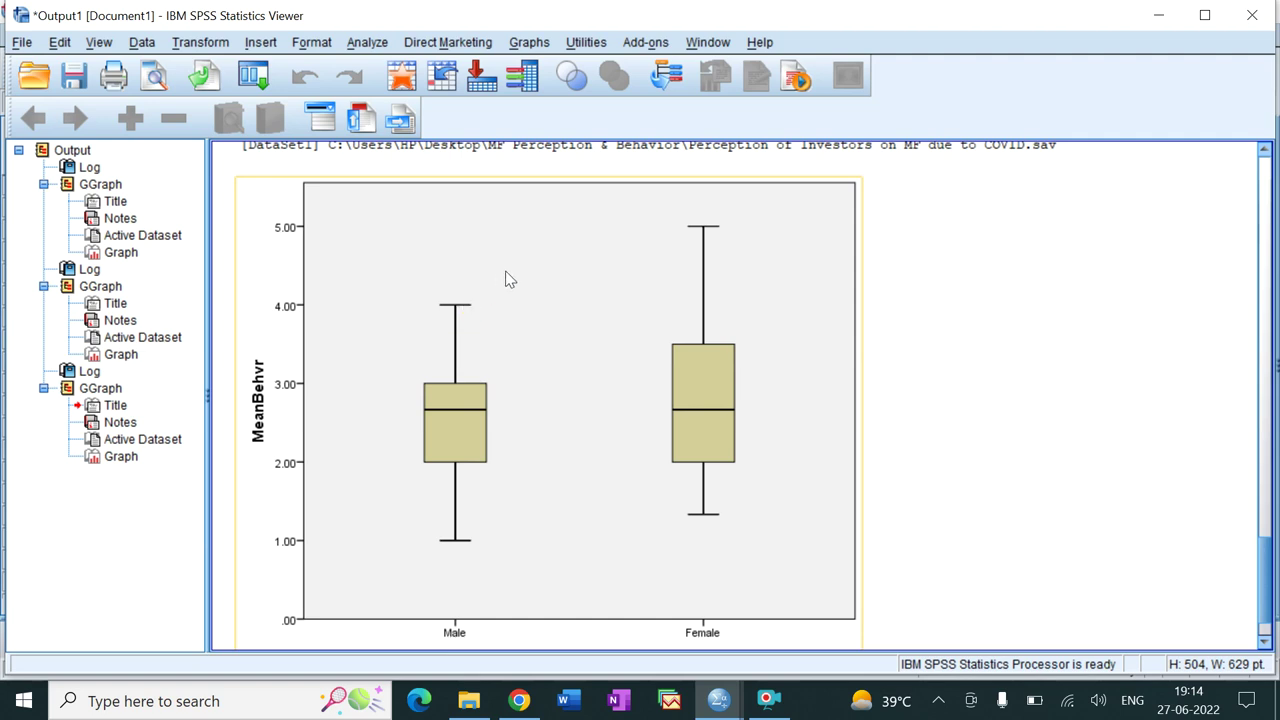
click(455, 315)
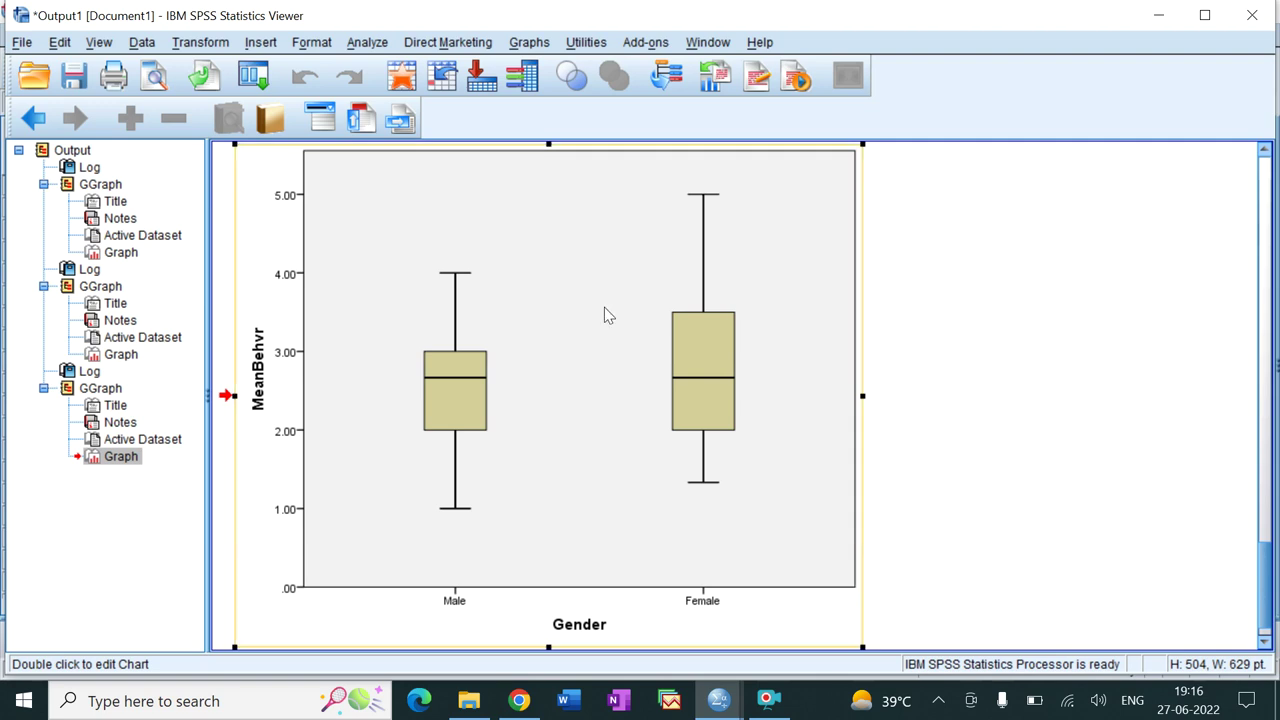
Clear the previous chart setup in the Chart Builder and place a new Simple Boxplot on the canvas.
click(529, 43)
click(533, 69)
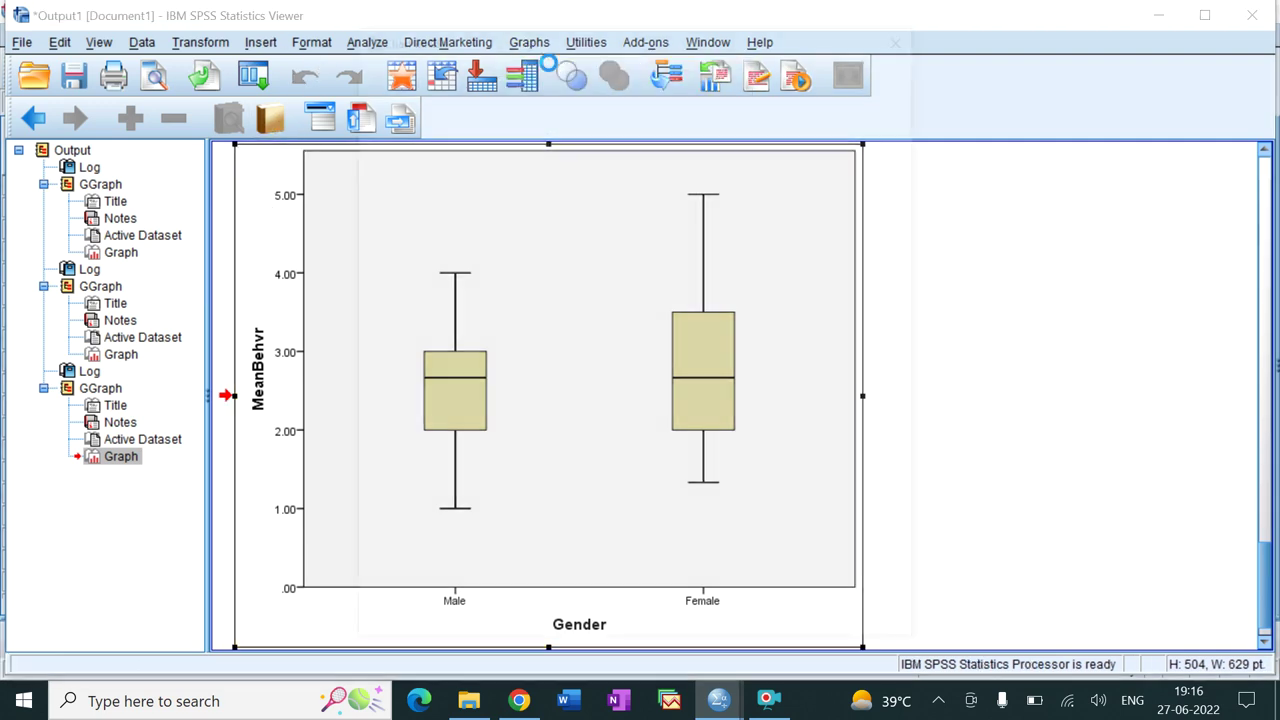
click(640, 631)
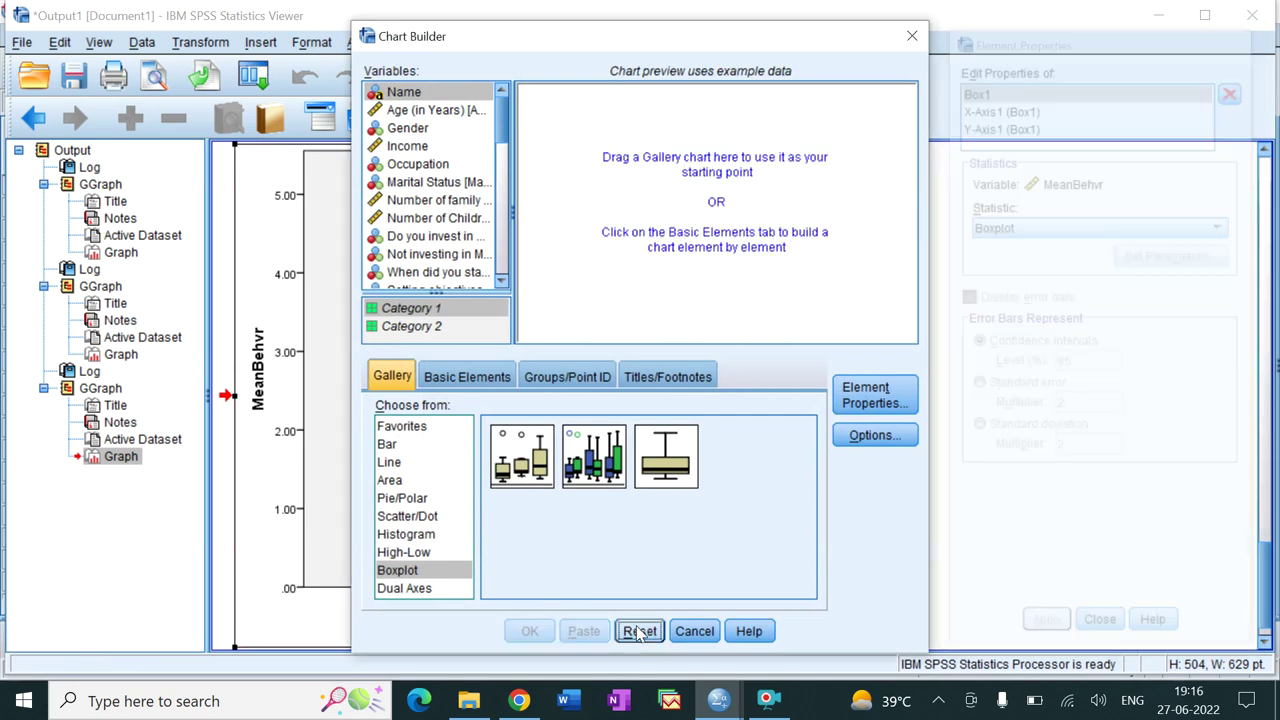
drag(517, 443, 668, 198)
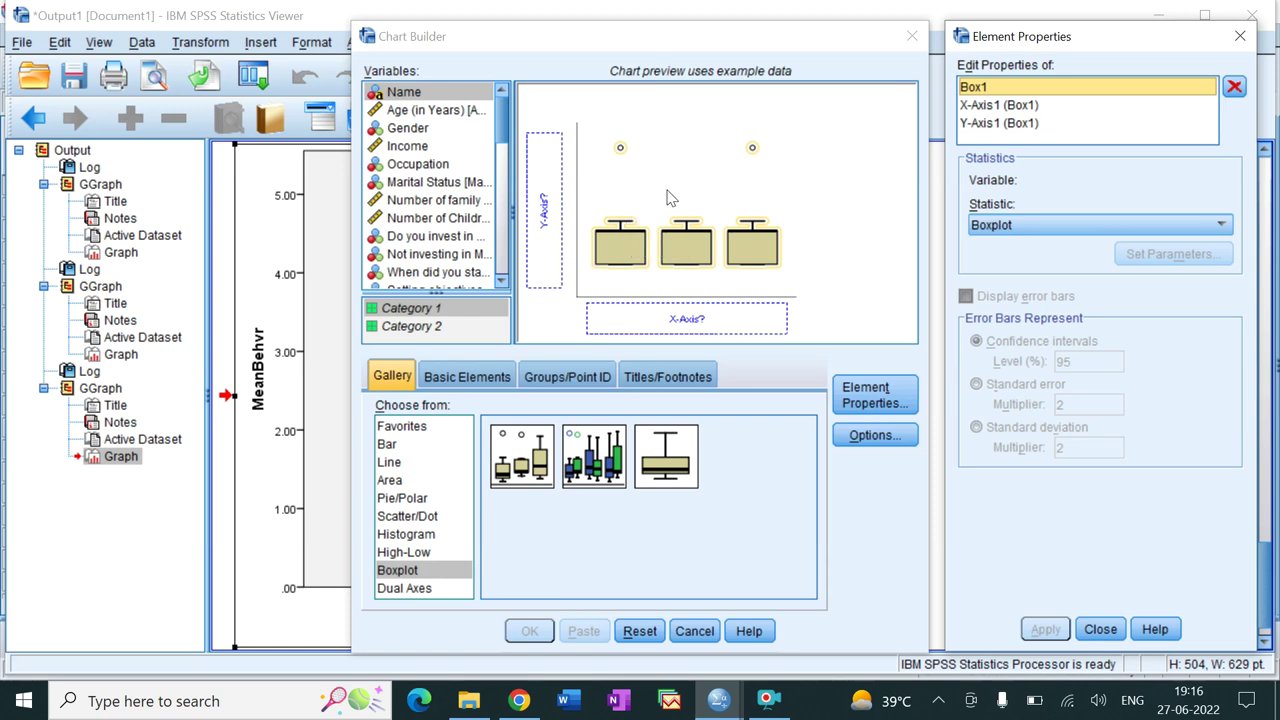
Assign Gender to the new boxplot's X-axis and MeanPercep to its Y-axis, and generate the chart.
drag(440, 128, 620, 323)
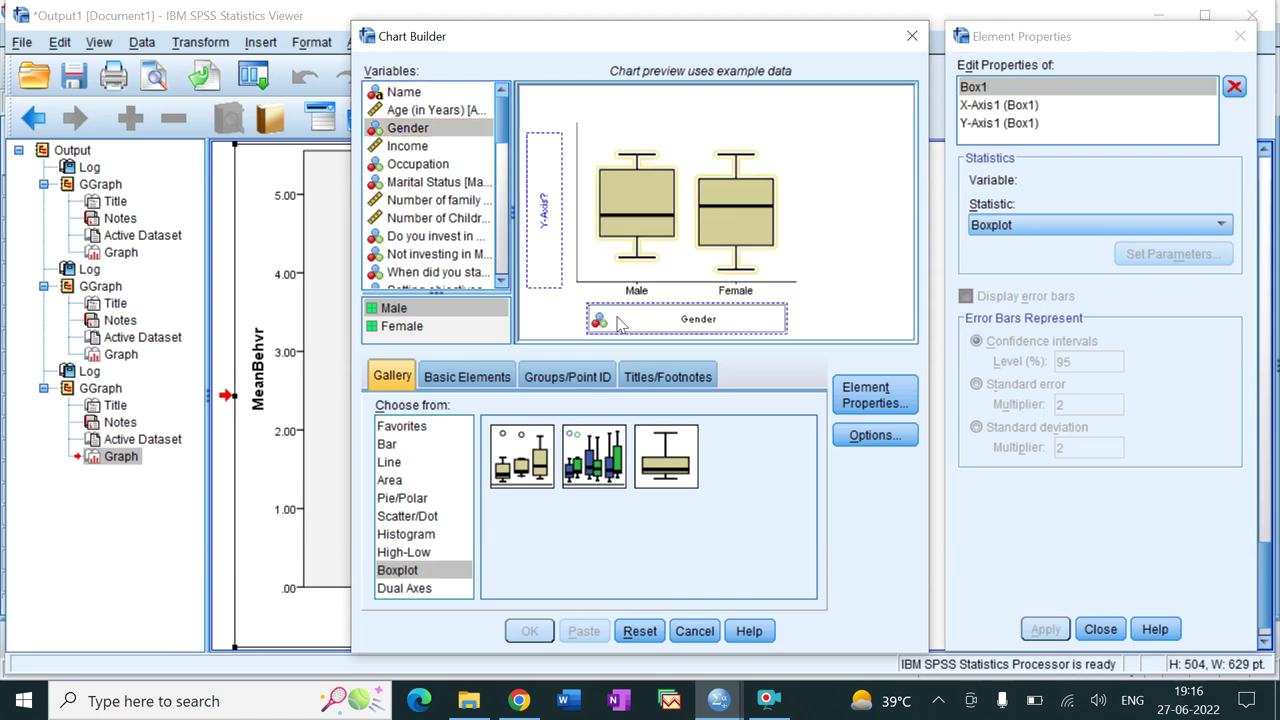
drag(507, 140, 545, 258)
click(472, 266)
click(529, 631)
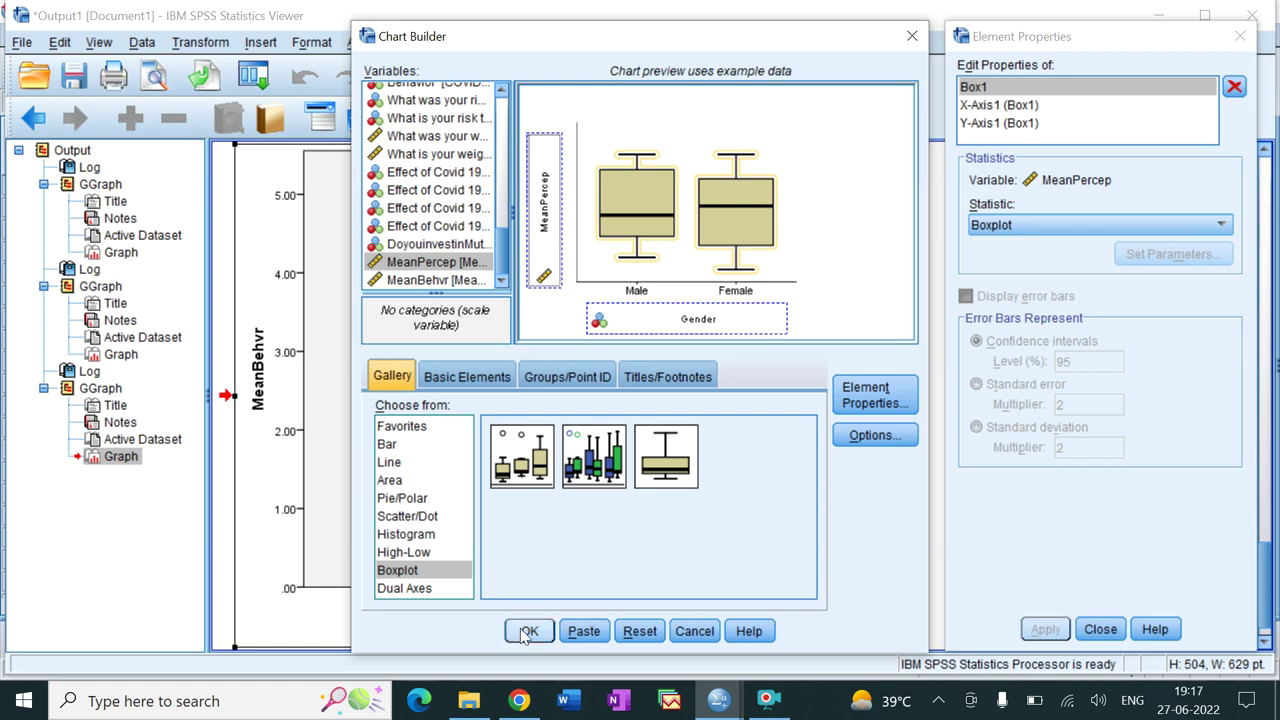
Inspect the outliers in the MeanPercep boxplot, check case rows around 107 in the Data Editor, and return to the output.
scroll(950, 424, down, 5)
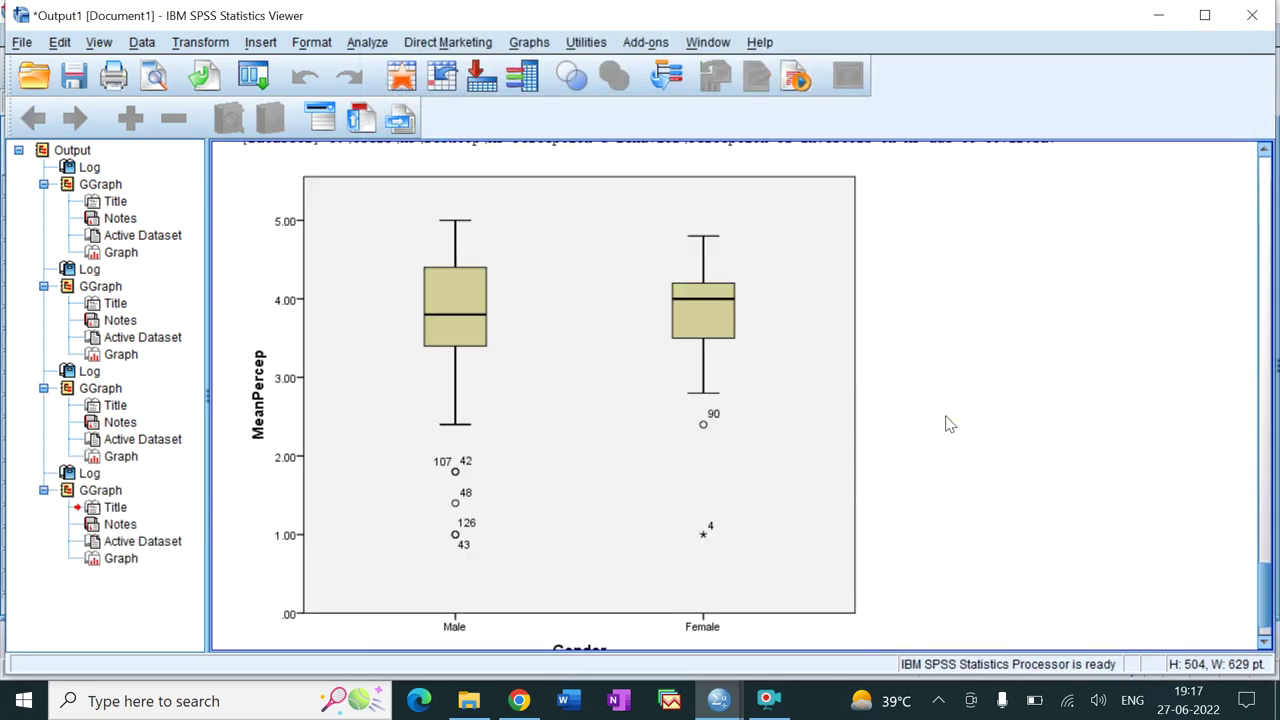
click(679, 248)
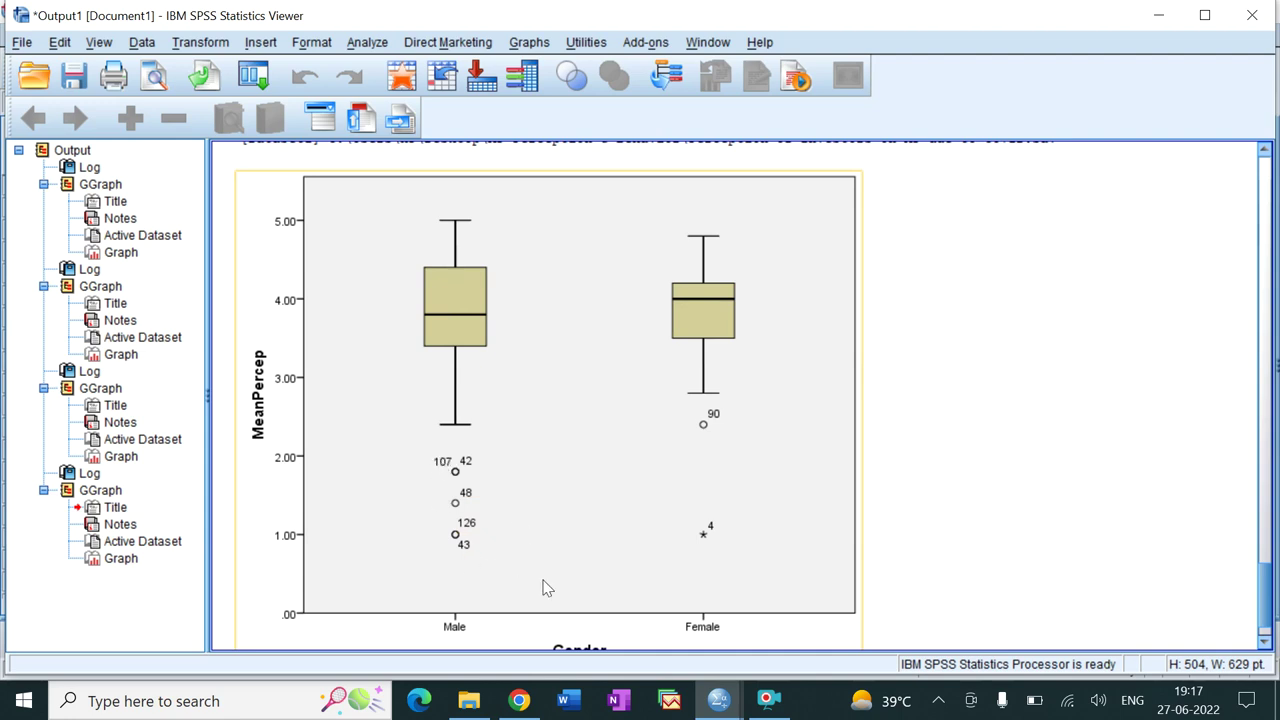
click(453, 470)
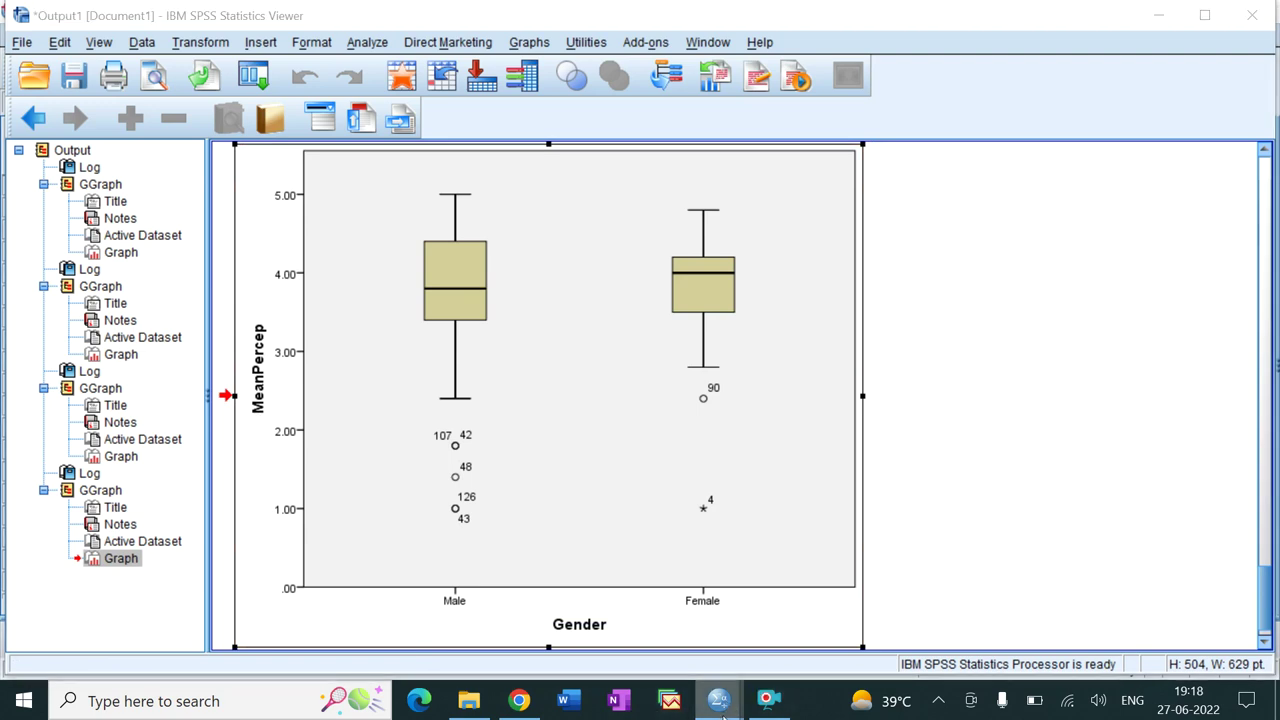
mouse_move(720, 698)
click(733, 635)
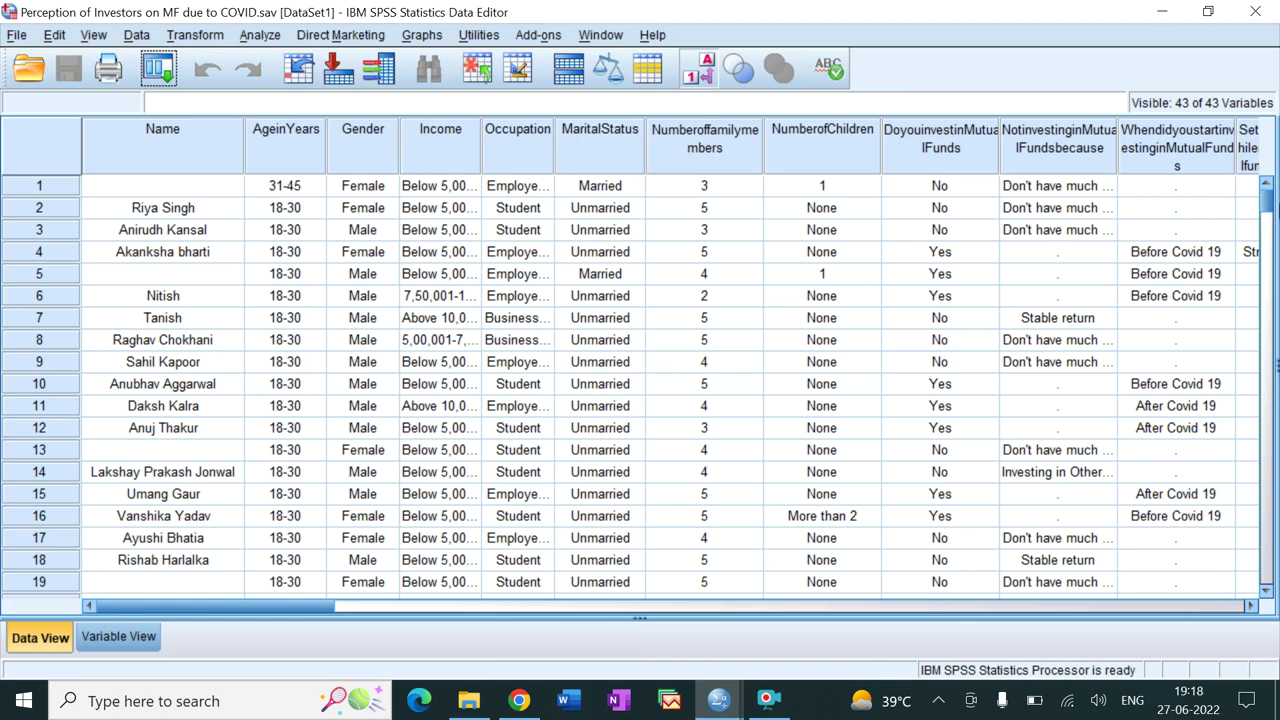
drag(1271, 210, 1270, 327)
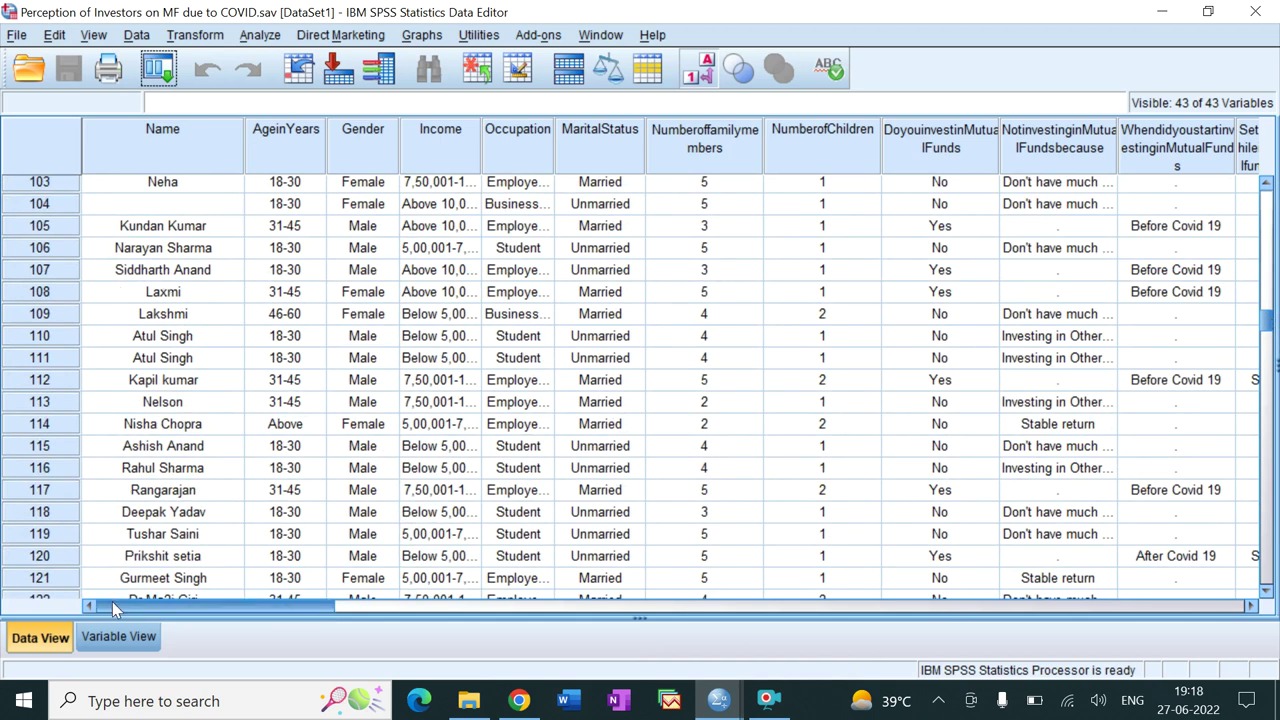
drag(138, 614, 143, 666)
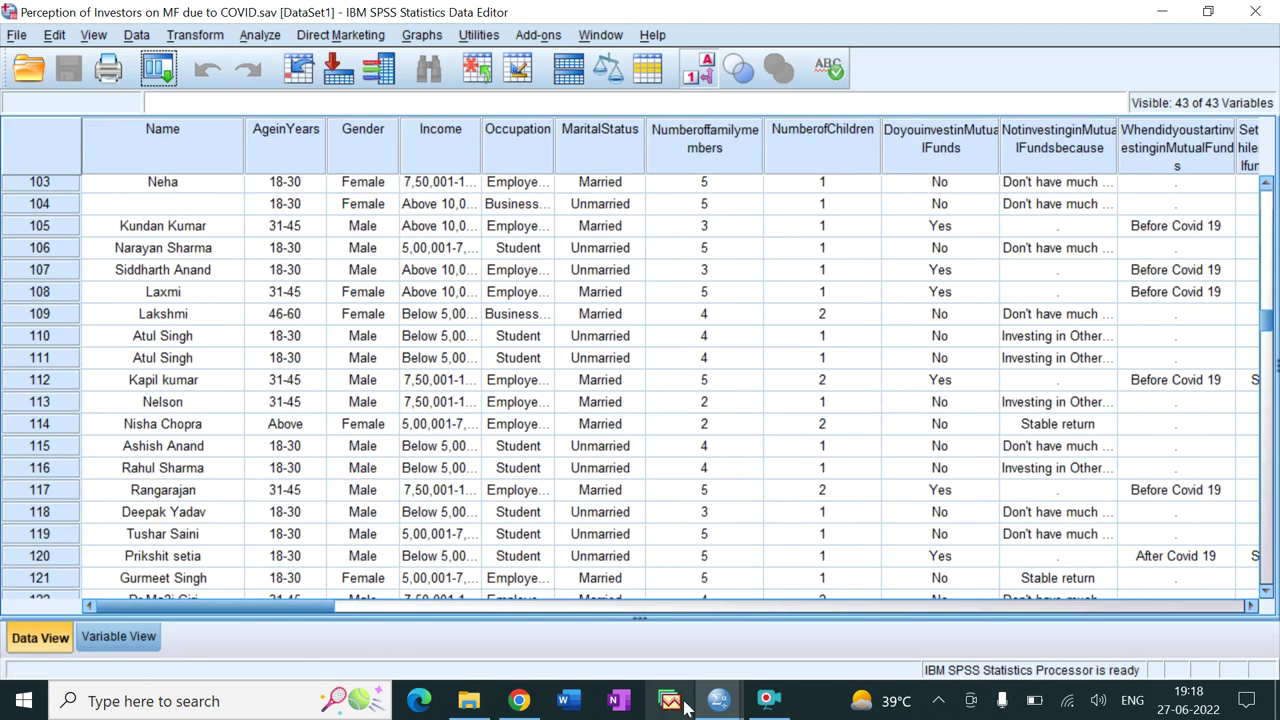
mouse_move(720, 698)
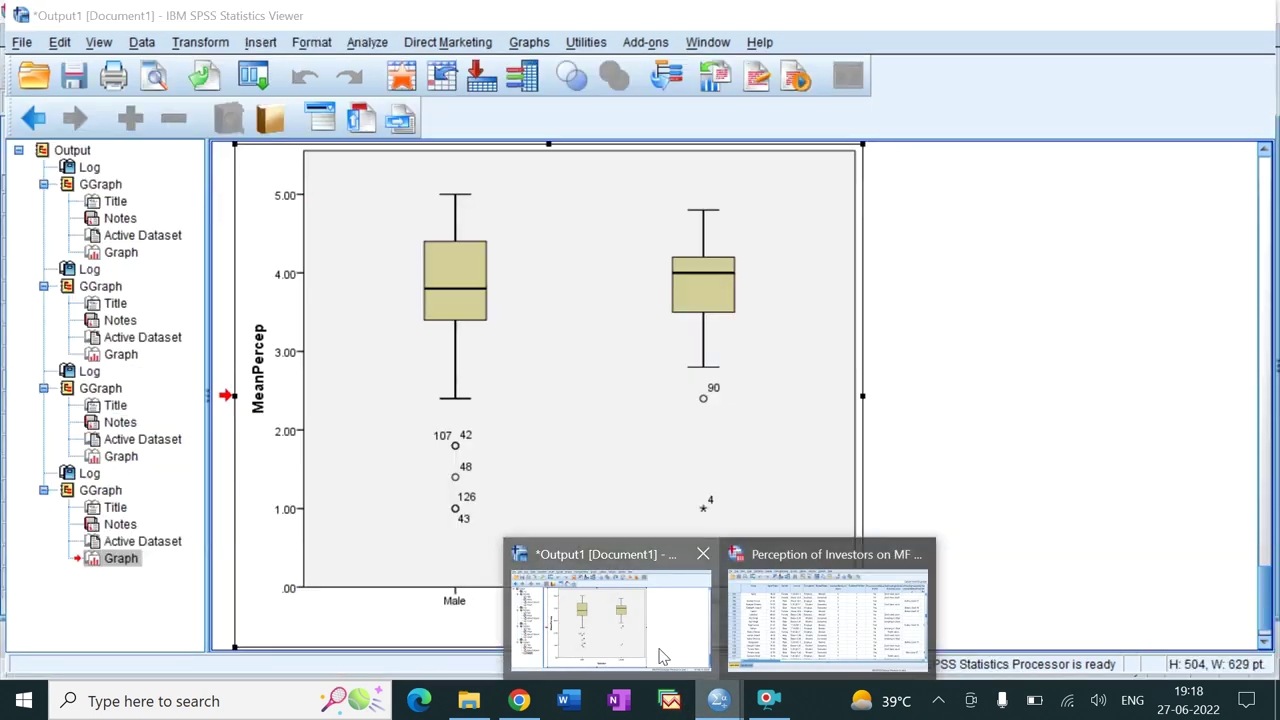
click(660, 655)
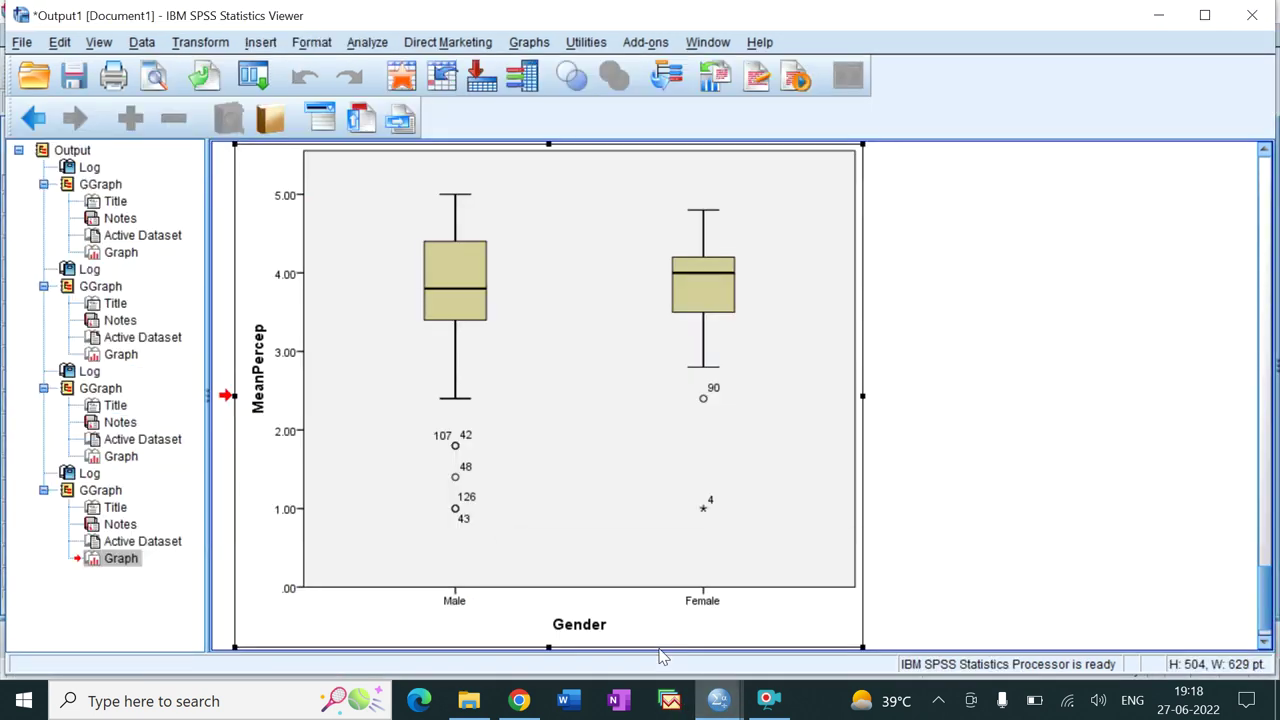